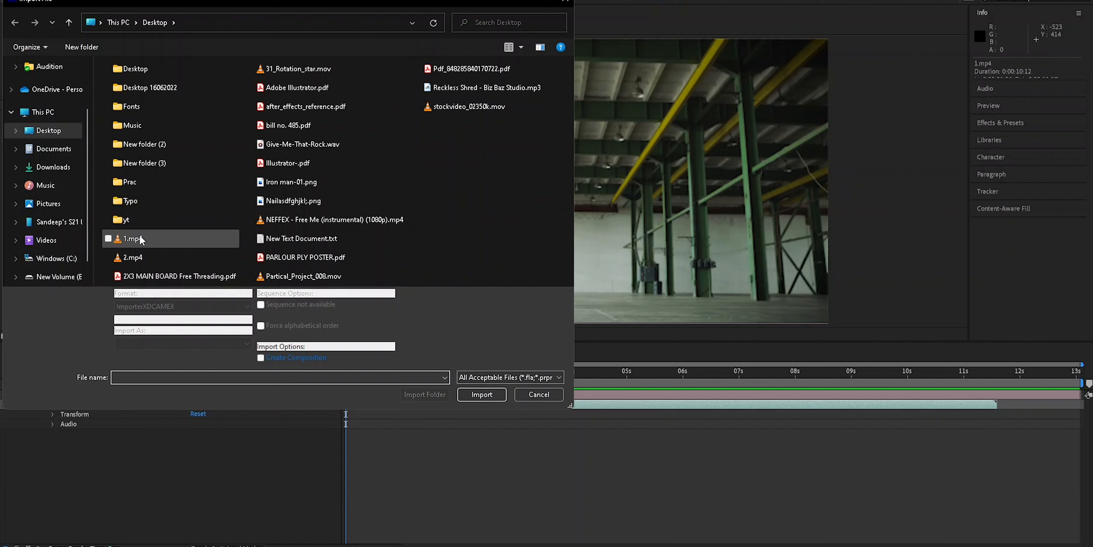
- Import the 1.mp4 clip from the Desktop as footage into the project
{"action": "left_click", "coordinate": [152, 343]}
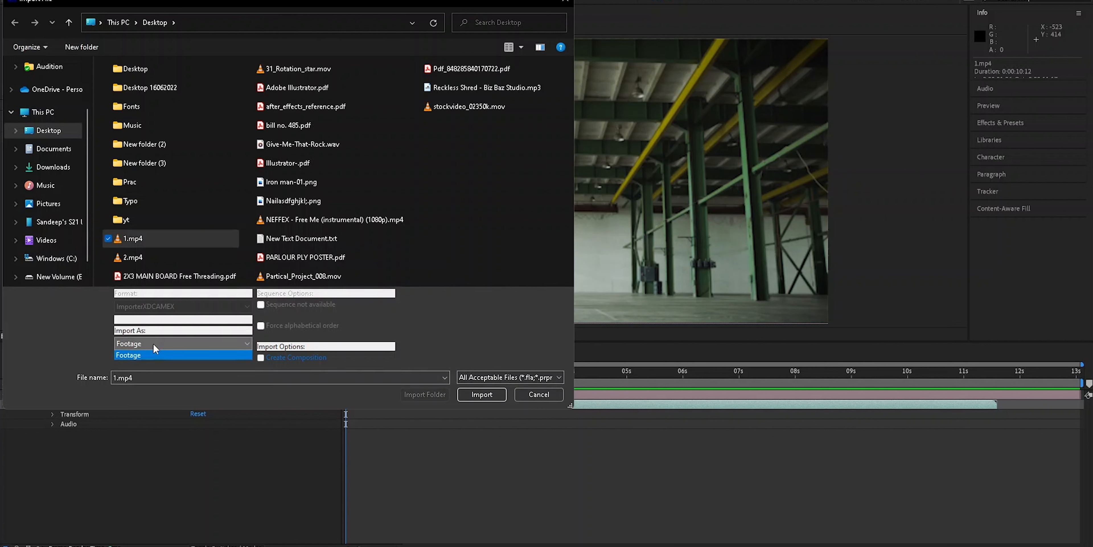
{"action": "left_click", "coordinate": [153, 343]}
{"action": "left_click", "coordinate": [263, 359]}
{"action": "left_click", "coordinate": [263, 359]}
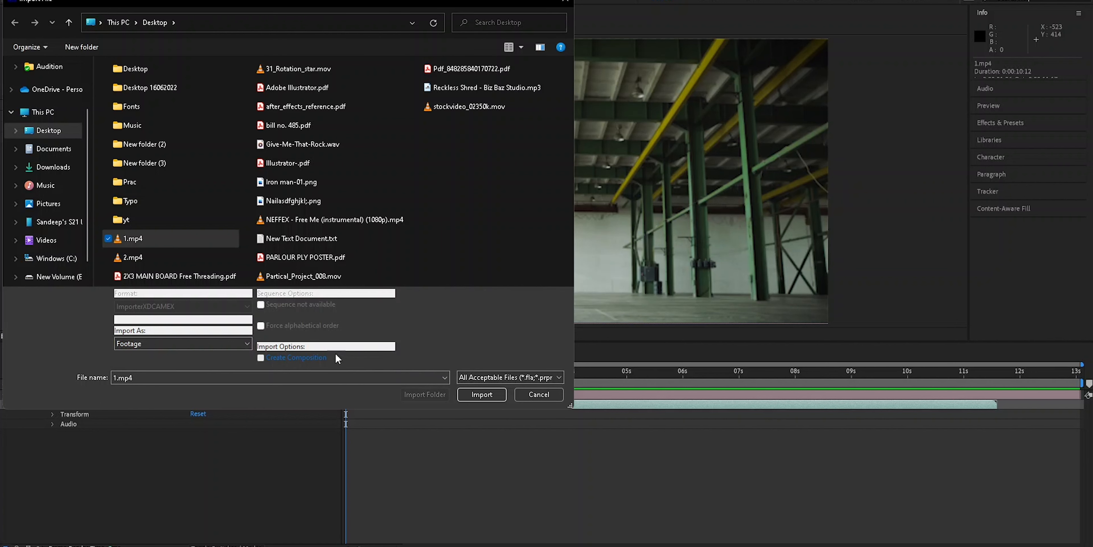
{"action": "left_click", "coordinate": [534, 399]}
{"action": "left_click", "coordinate": [205, 470]}
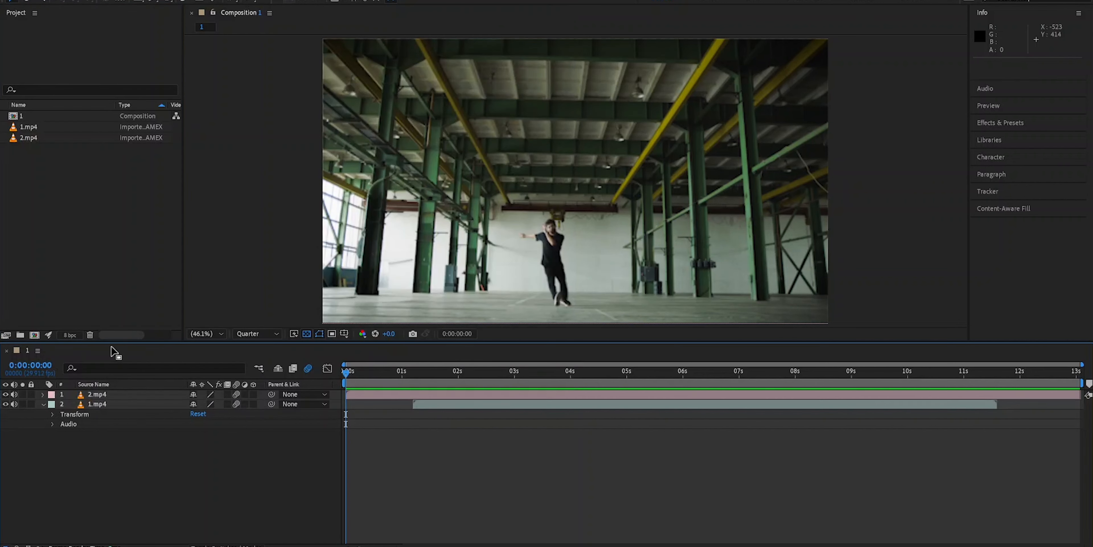
- Select the 2.mp4 and 1.mp4 layers and collapse the 1.mp4 layer's properties
{"action": "left_click", "coordinate": [102, 394]}
{"action": "left_click", "coordinate": [103, 403]}
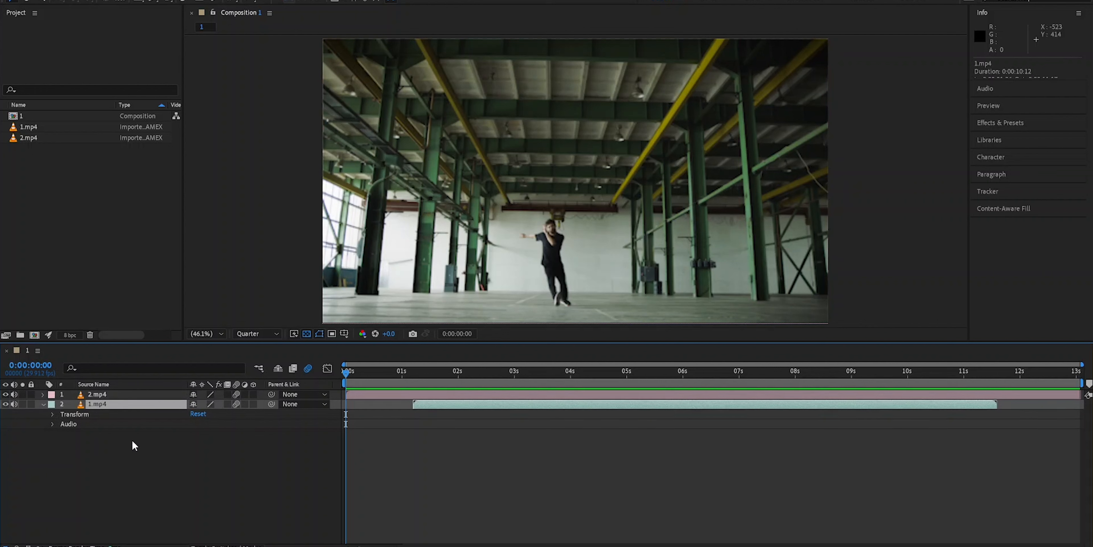
{"action": "left_click", "coordinate": [45, 404]}
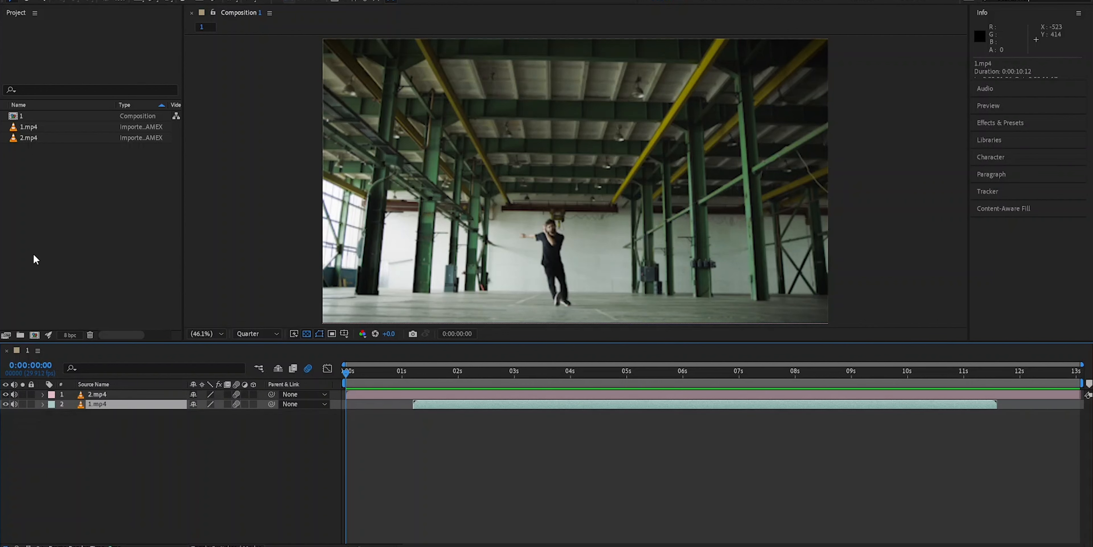
- Select composition 1, open its Composition Settings and close them with OK
{"action": "left_click", "coordinate": [20, 119]}
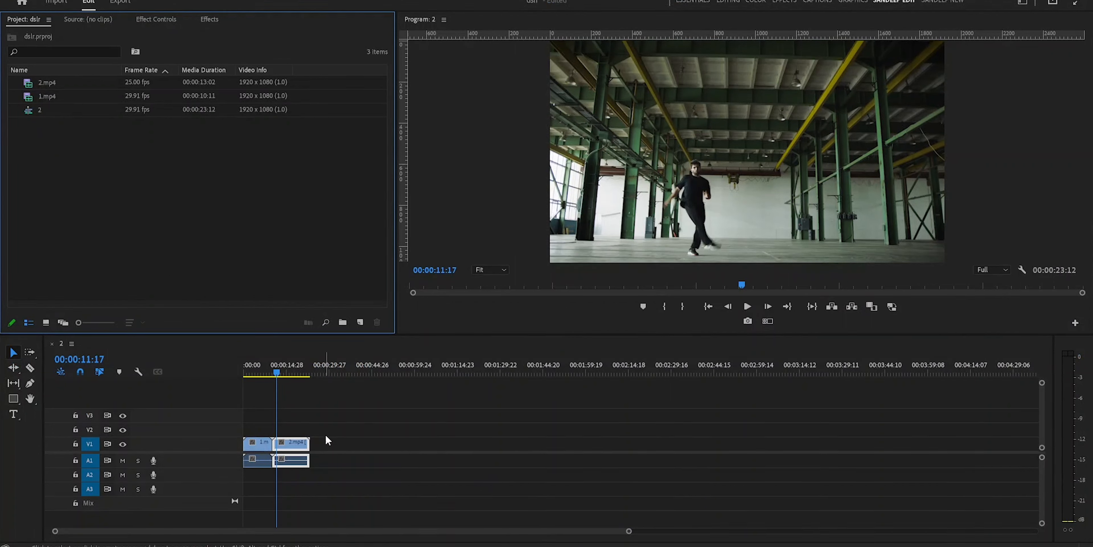
{"action": "left_click", "coordinate": [36, 113]}
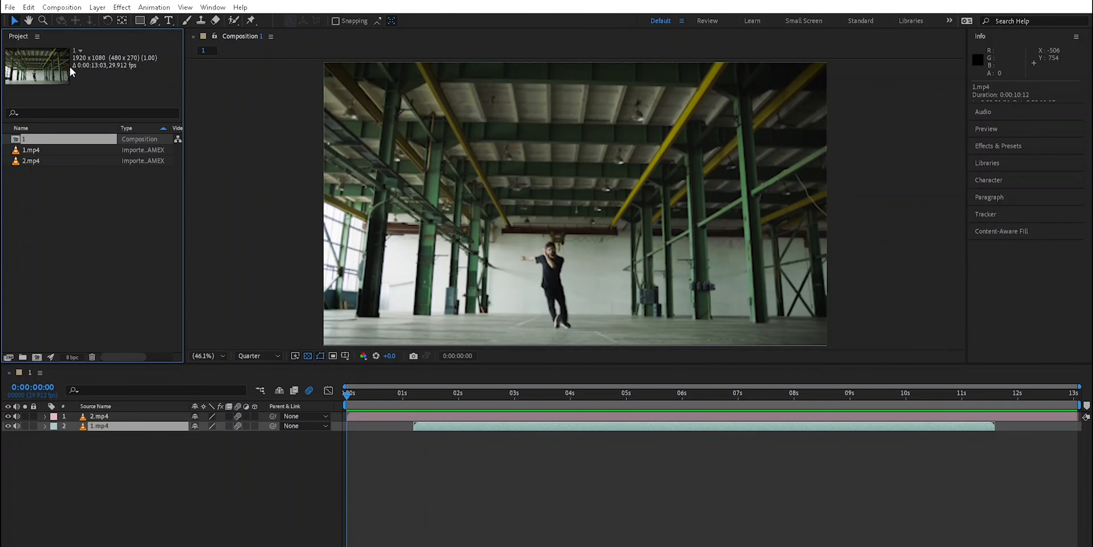
{"action": "left_click", "coordinate": [60, 7]}
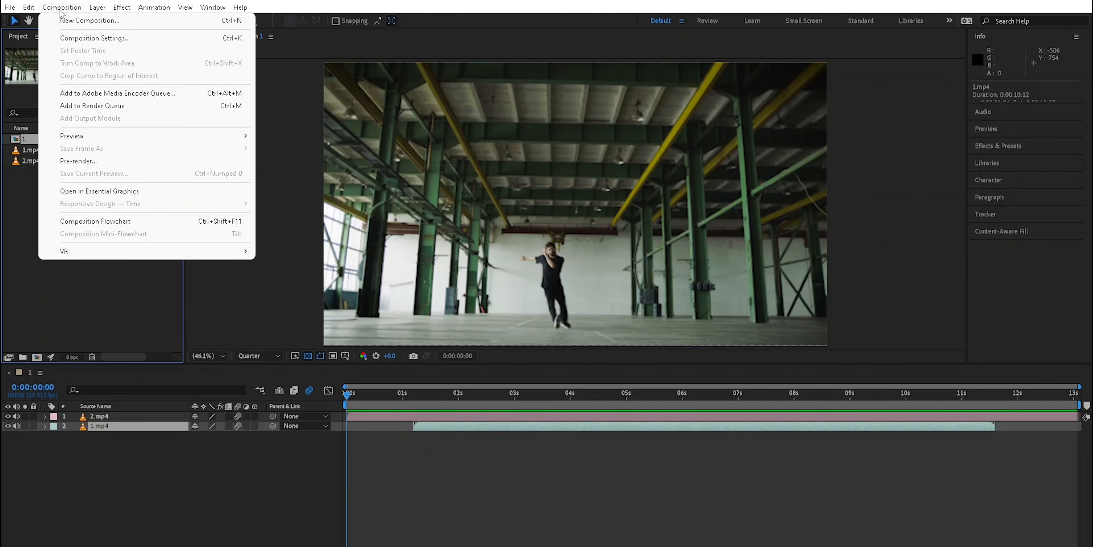
{"action": "left_click", "coordinate": [80, 39]}
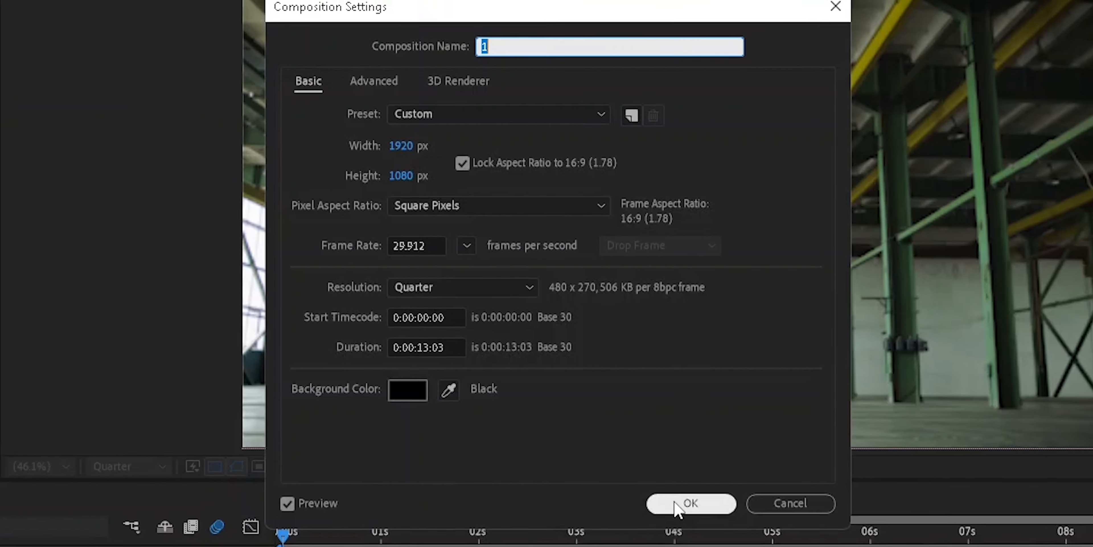
{"action": "left_click", "coordinate": [712, 528]}
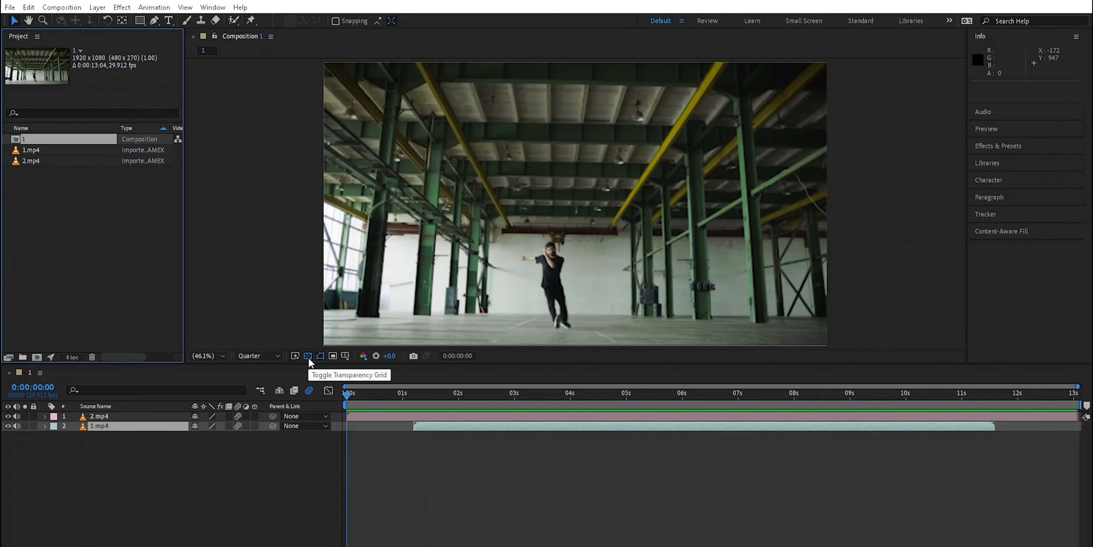
- Enable the transparency grid, then test-move the 2.mp4 layer sideways and undo the move
{"action": "left_click", "coordinate": [308, 355]}
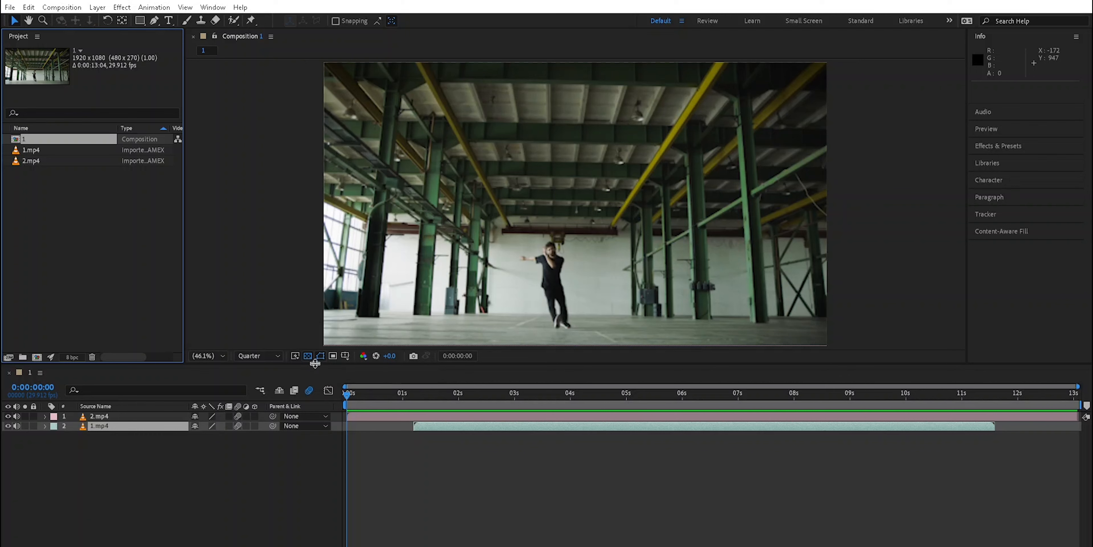
{"action": "left_click_drag", "start_coordinate": [513, 232], "coordinate": [821, 227]}
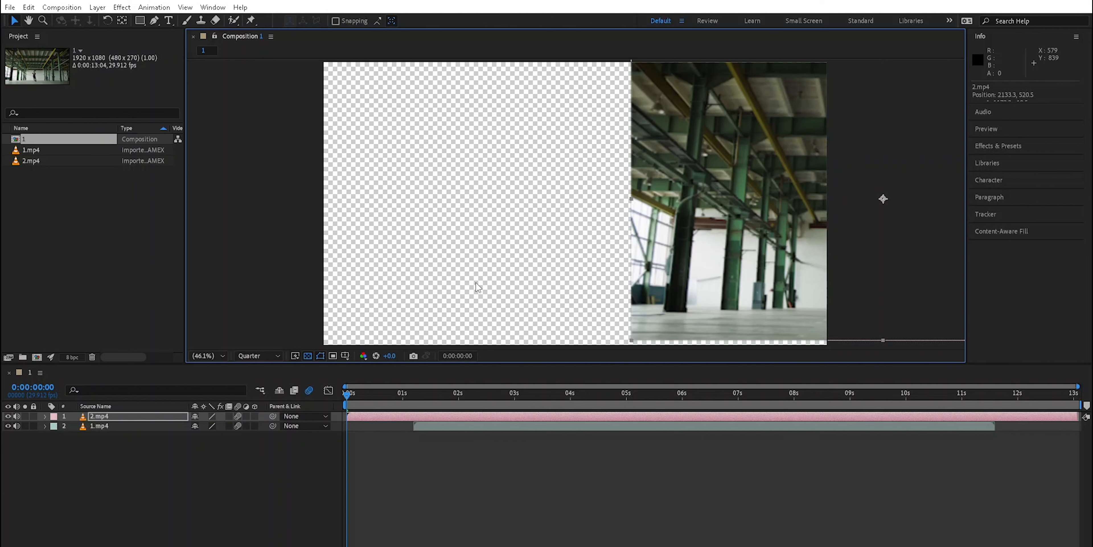
{"action": "key", "text": "ctrl+z"}
{"action": "left_click", "coordinate": [252, 499]}
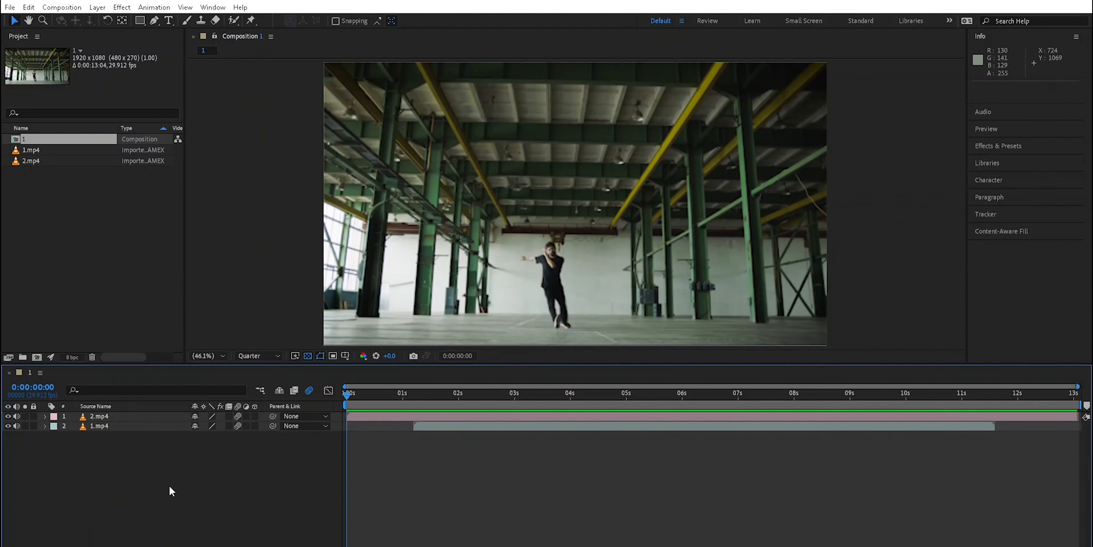
- Toggle the video visibility of the 2.mp4 and 1.mp4 layers off and back on
{"action": "left_click", "coordinate": [116, 417]}
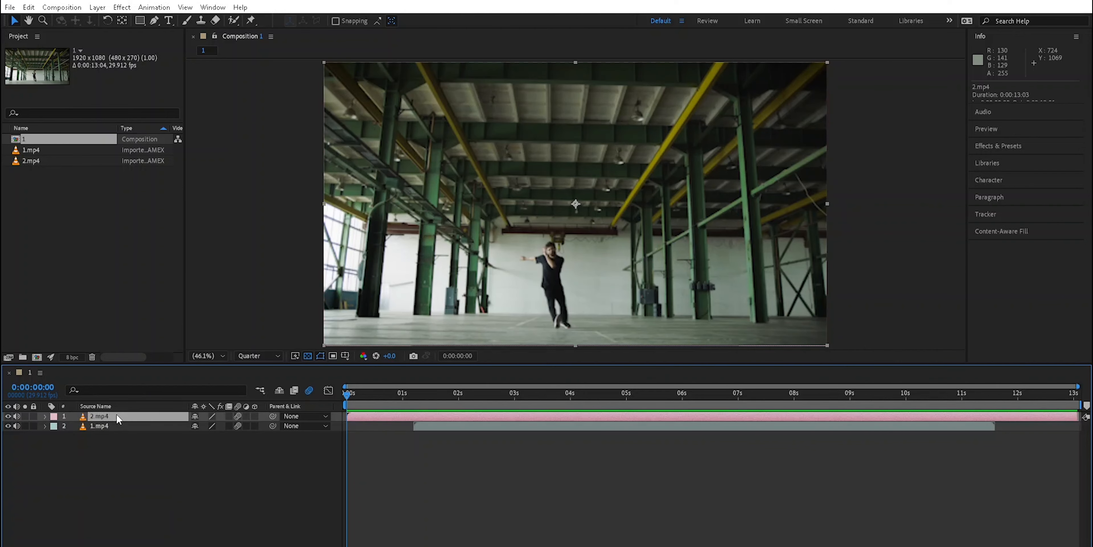
{"action": "left_click", "coordinate": [105, 425]}
{"action": "left_click", "coordinate": [106, 415]}
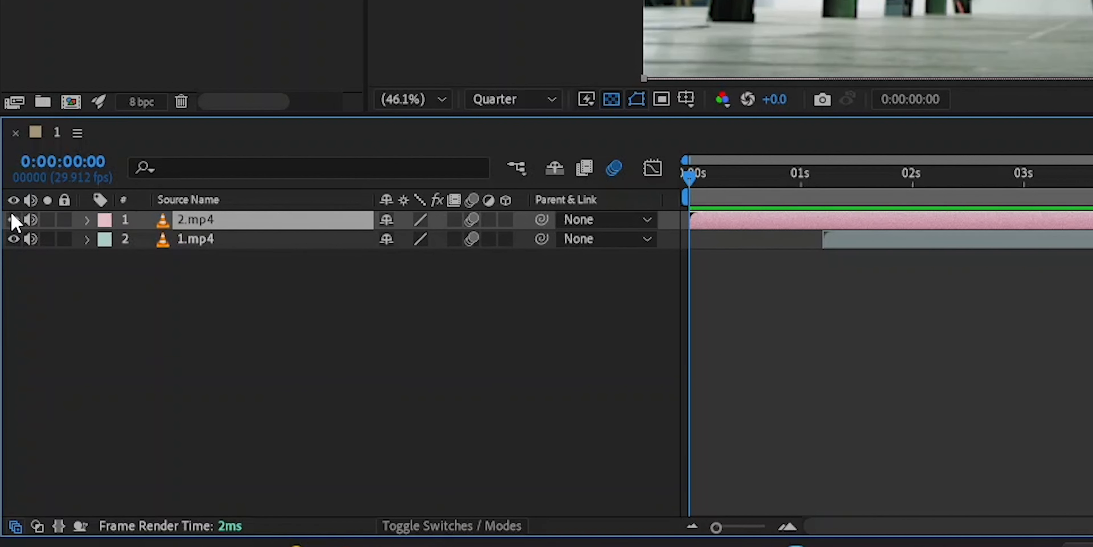
{"action": "left_click", "coordinate": [12, 219]}
{"action": "left_click", "coordinate": [13, 239]}
{"action": "left_click", "coordinate": [13, 239]}
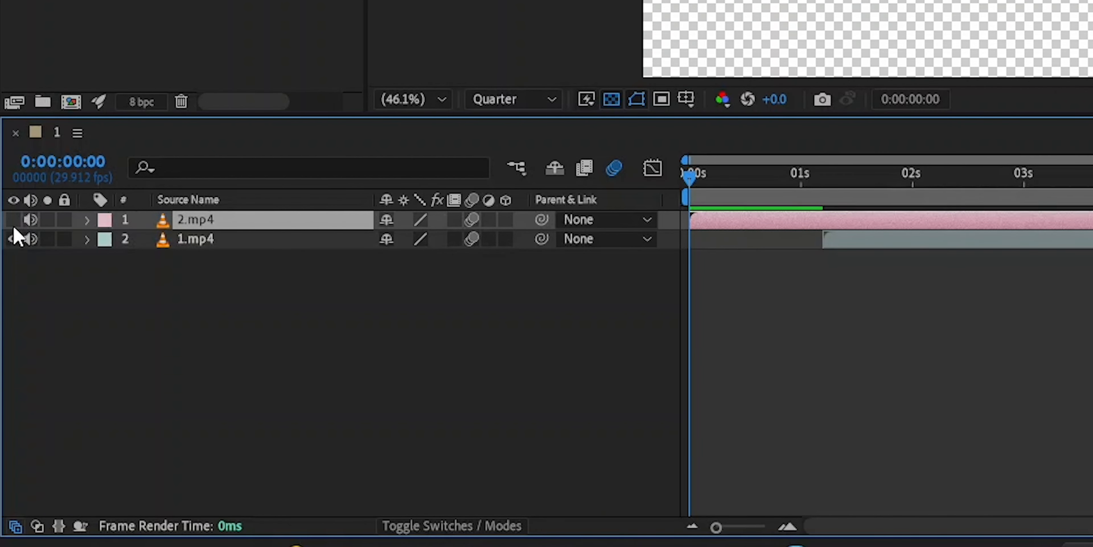
{"action": "left_click", "coordinate": [13, 219]}
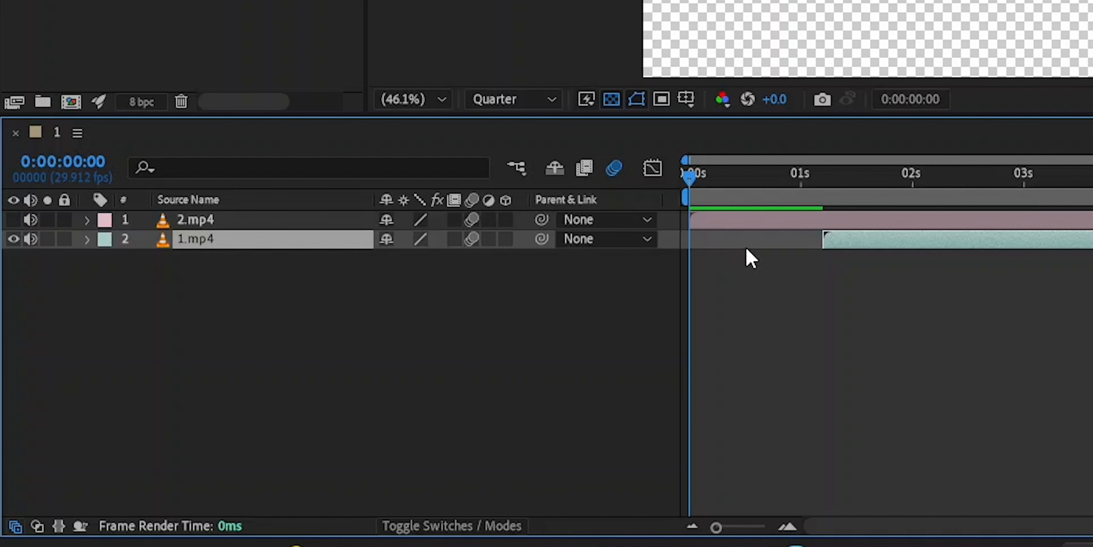
{"action": "left_click", "coordinate": [13, 220]}
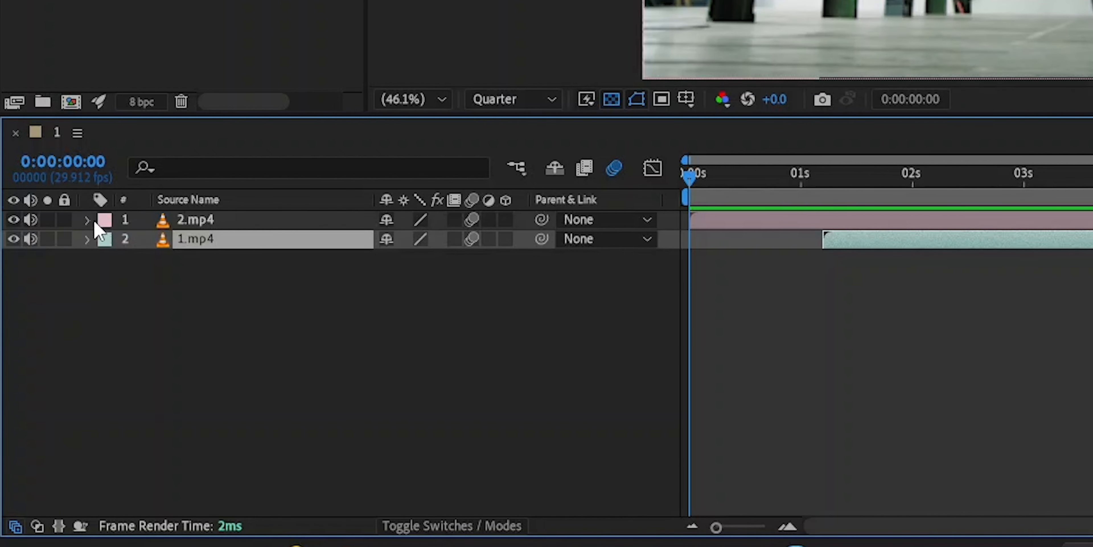
- Mute and unmute the audio of the 1.mp4 and 2.mp4 layers
{"action": "left_click", "coordinate": [29, 239]}
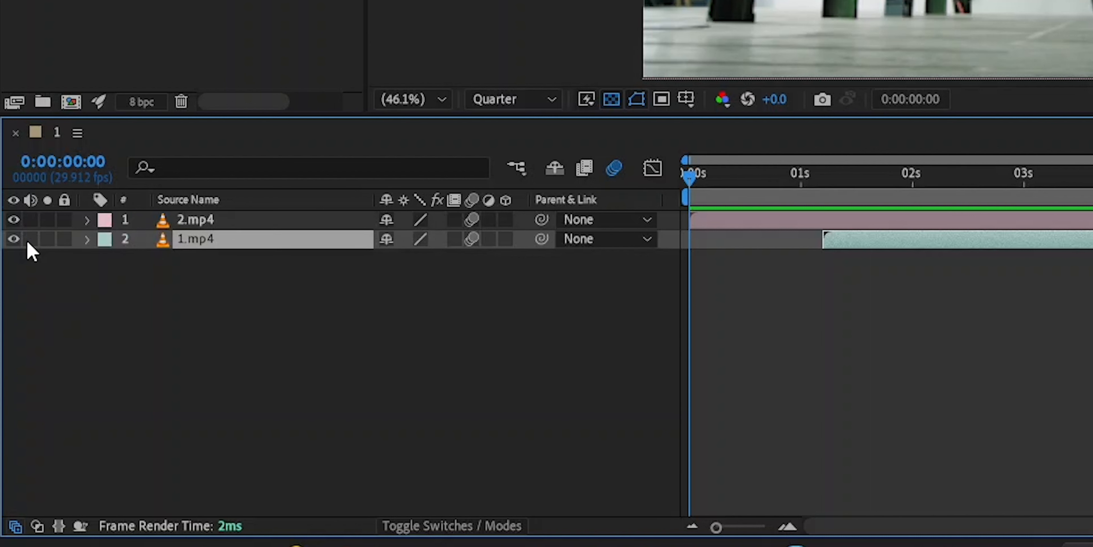
{"action": "left_click", "coordinate": [35, 240]}
{"action": "left_click", "coordinate": [30, 221]}
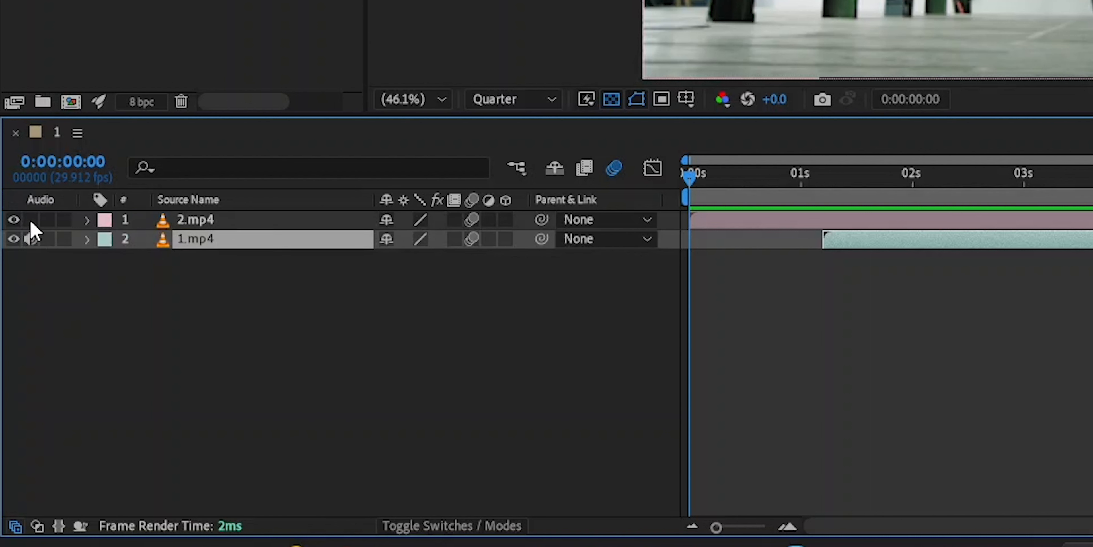
{"action": "left_click", "coordinate": [30, 220]}
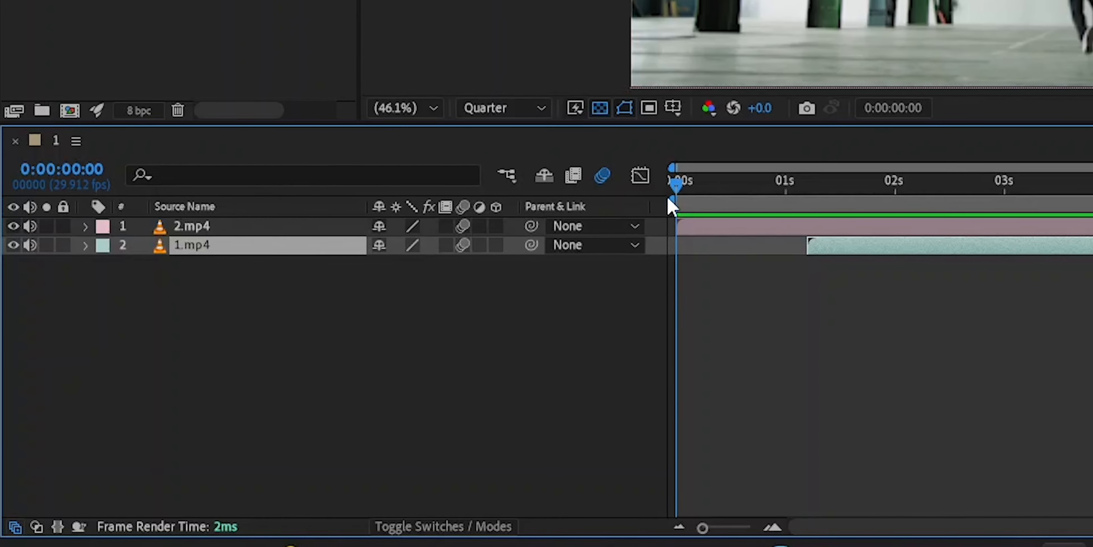
- Move the time indicator to 0:00:01:29 and solo the 2.mp4 layer
{"action": "left_click_drag", "start_coordinate": [677, 185], "coordinate": [892, 185]}
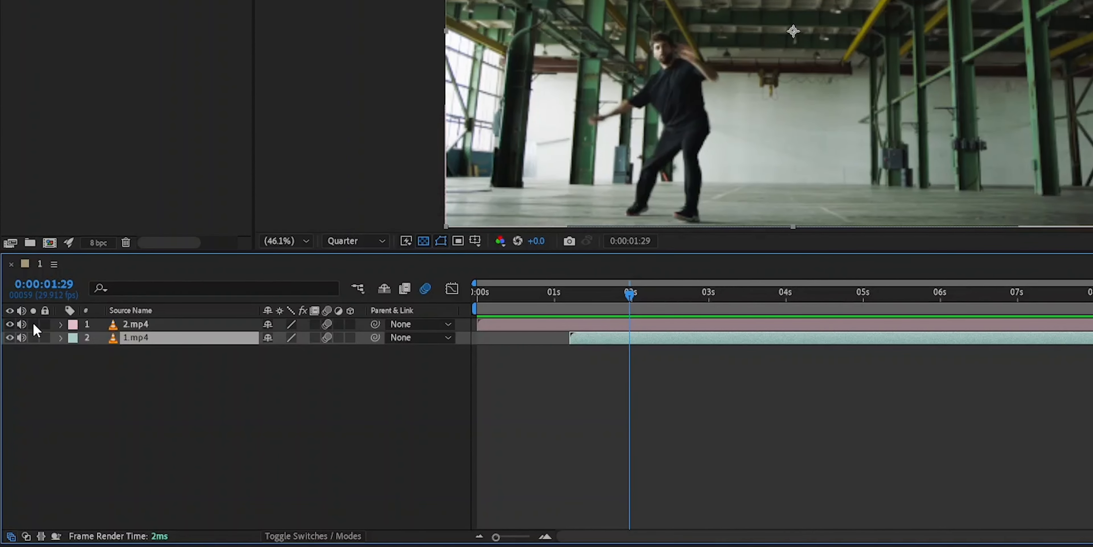
{"action": "left_click", "coordinate": [36, 303]}
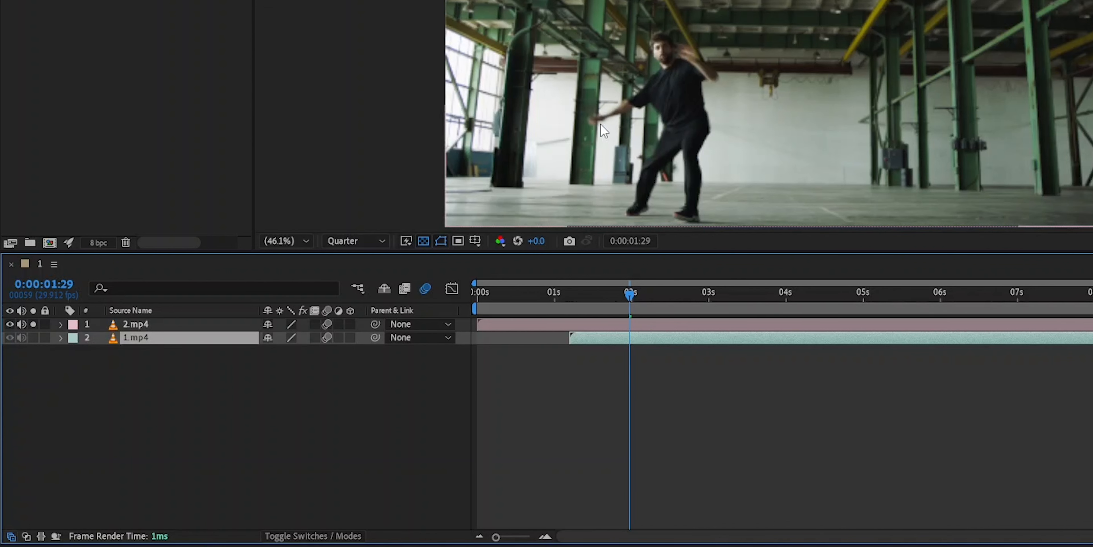
{"action": "left_click", "coordinate": [33, 337]}
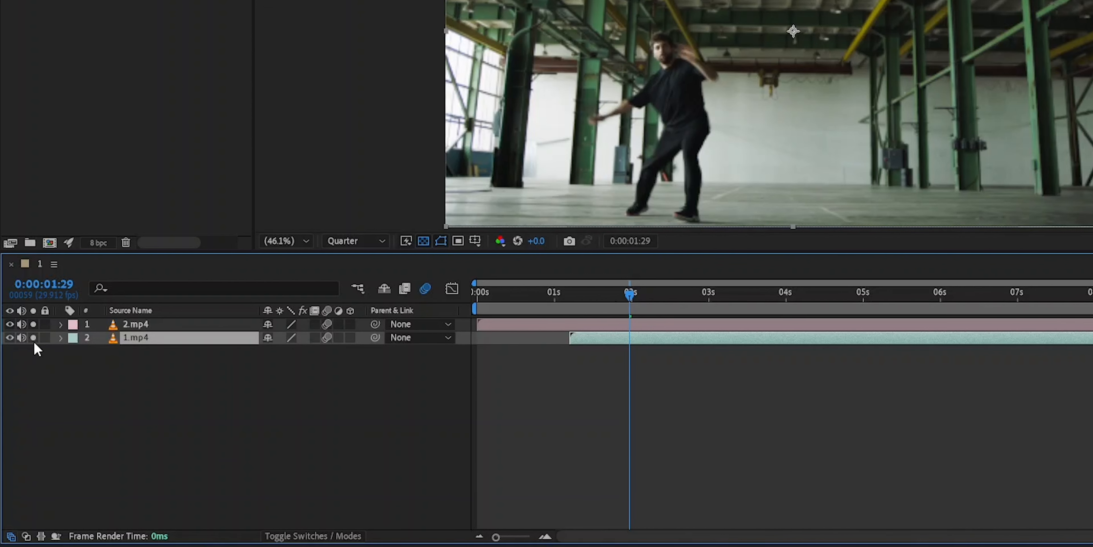
{"action": "left_click", "coordinate": [33, 324]}
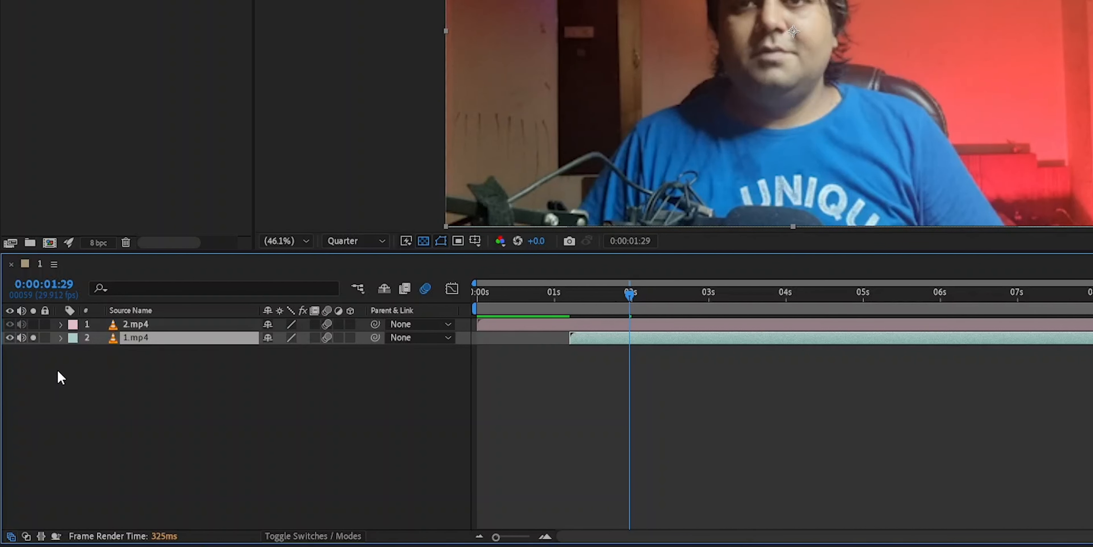
{"action": "left_click", "coordinate": [34, 327]}
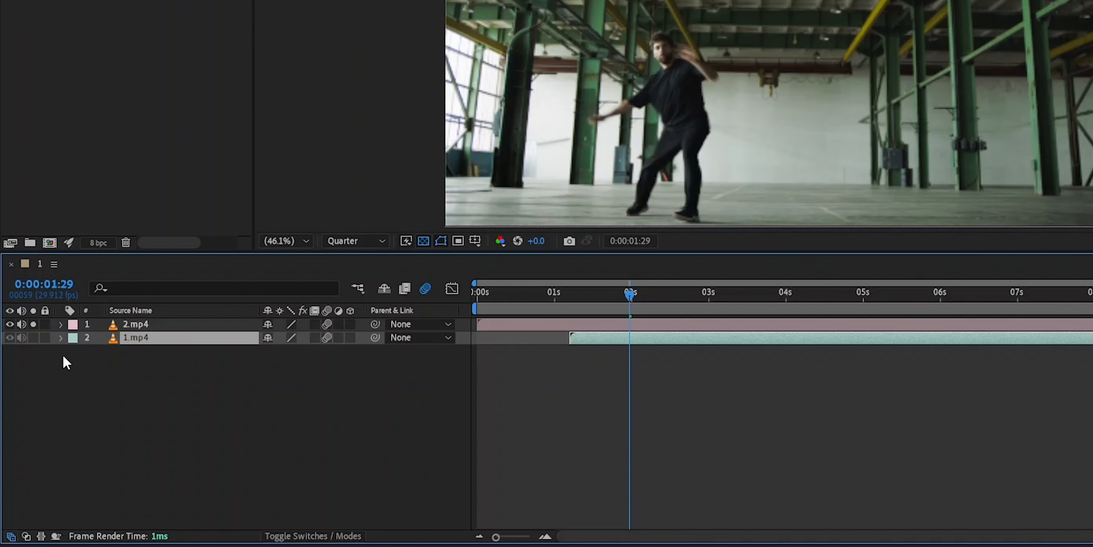
- Lock and unlock the 2.mp4 layer and switch the name column to show layer names
{"action": "left_click", "coordinate": [45, 324]}
{"action": "left_click", "coordinate": [786, 134]}
{"action": "left_click", "coordinate": [129, 310]}
{"action": "left_click", "coordinate": [45, 323]}
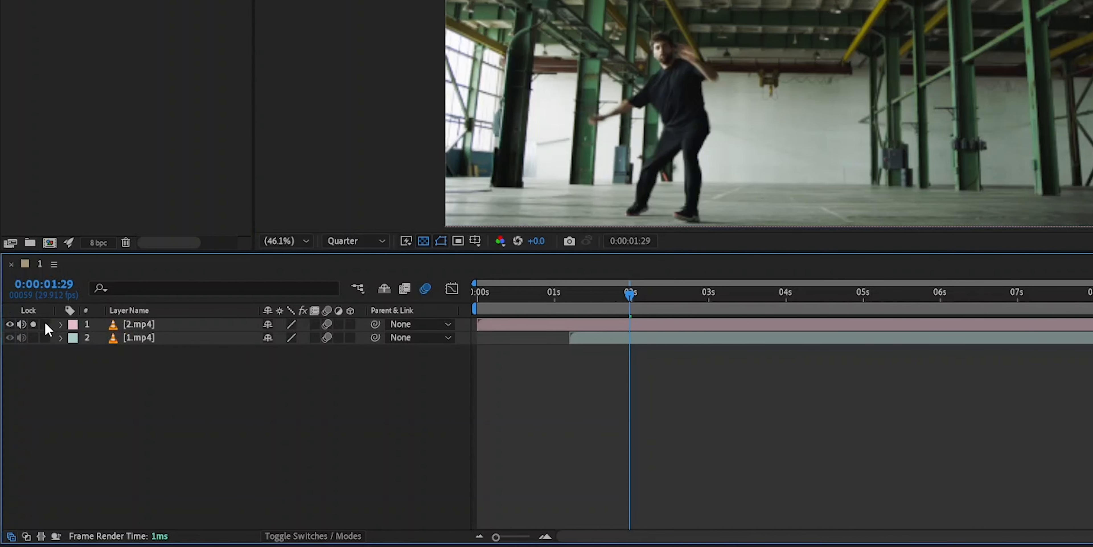
- Change the 2.mp4 layer's label colour, first to Orange and then to Red
{"action": "left_click", "coordinate": [72, 328]}
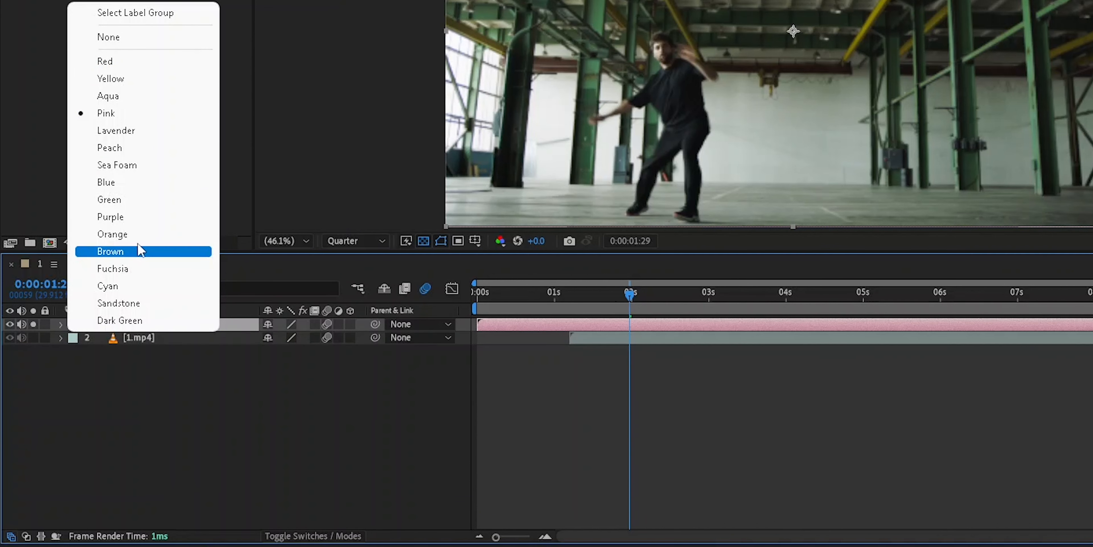
{"action": "left_click", "coordinate": [139, 233]}
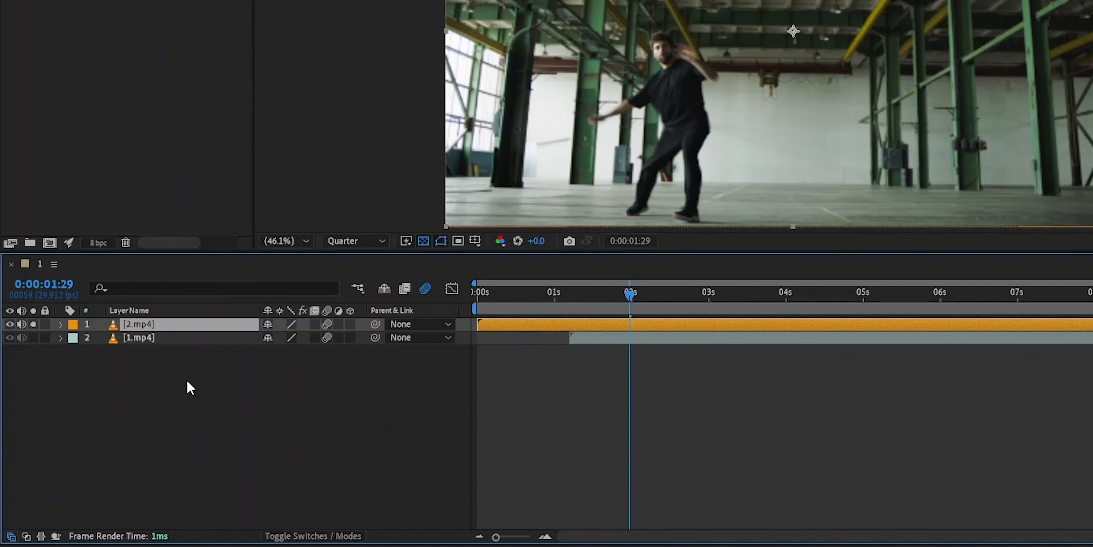
{"action": "left_click", "coordinate": [73, 324]}
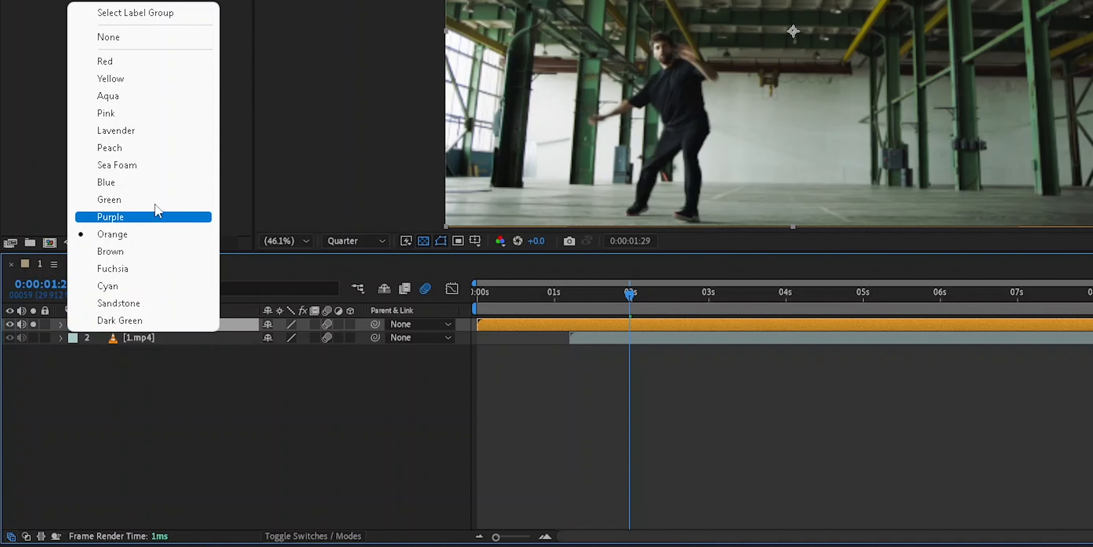
{"action": "left_click", "coordinate": [133, 61]}
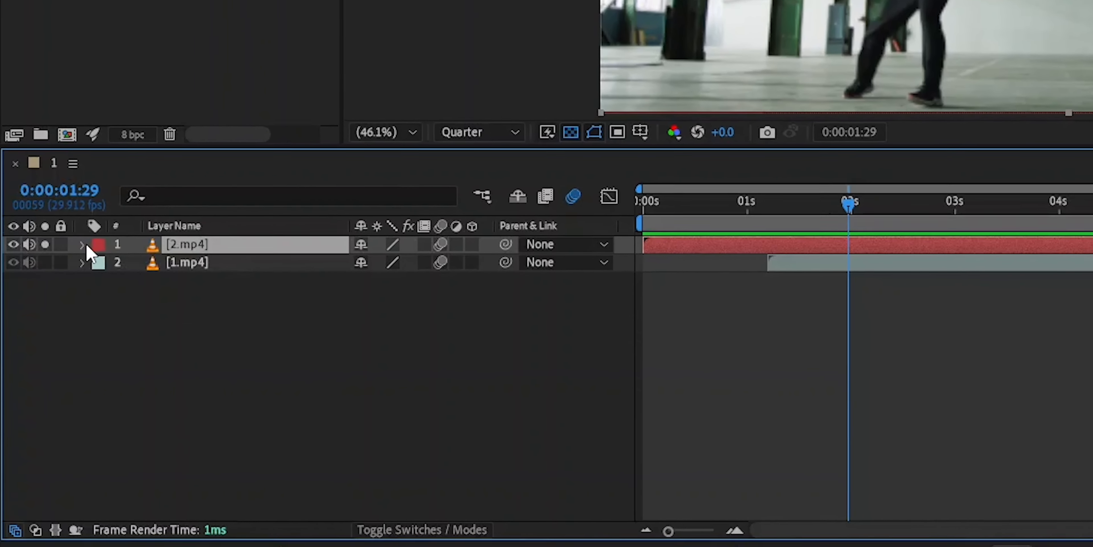
- Expand the 2.mp4 layer to show its Transform properties
{"action": "left_click", "coordinate": [82, 245]}
{"action": "left_click", "coordinate": [143, 271]}
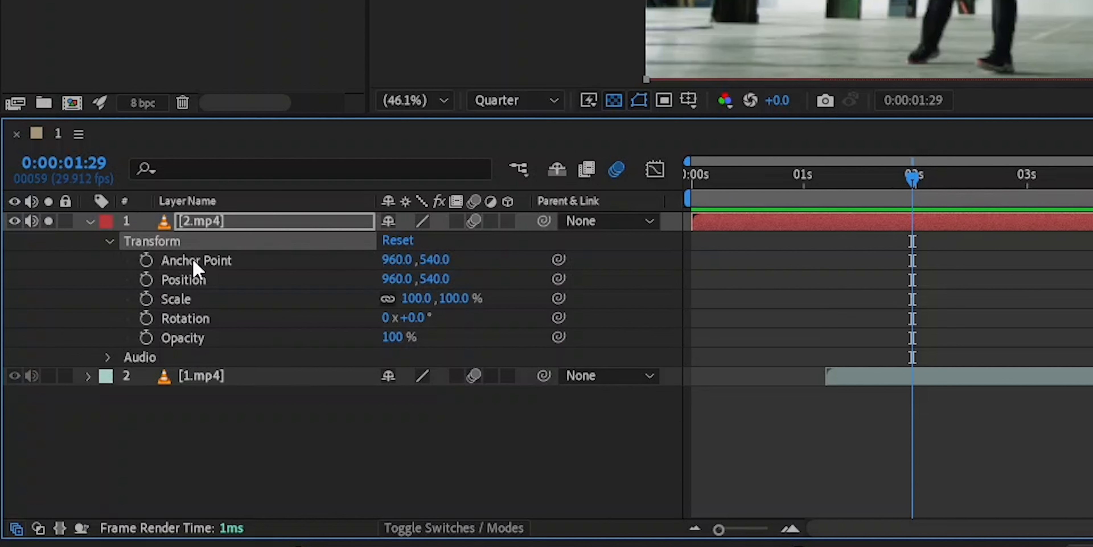
{"action": "mouse_move", "coordinate": [390, 336]}
{"action": "left_mouse_down"}
{"action": "mouse_move", "coordinate": [193, 340]}
{"action": "mouse_move", "coordinate": [398, 339]}
{"action": "left_mouse_up"}
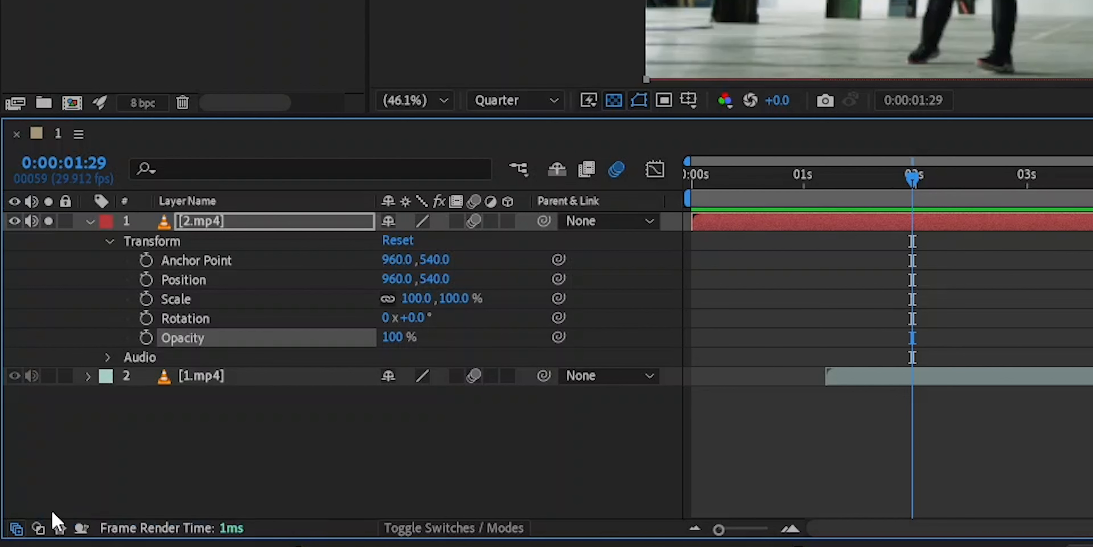
- Collapse and re-expand the layer switches pane, then show the transfer controls columns Mode and TrkMat
{"action": "left_click", "coordinate": [17, 529]}
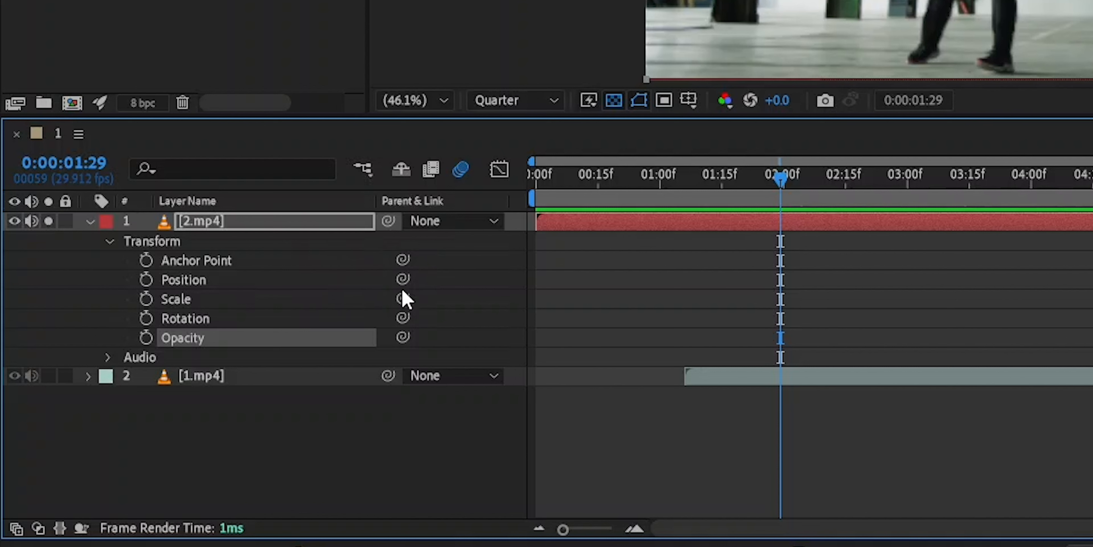
{"action": "left_click", "coordinate": [16, 529]}
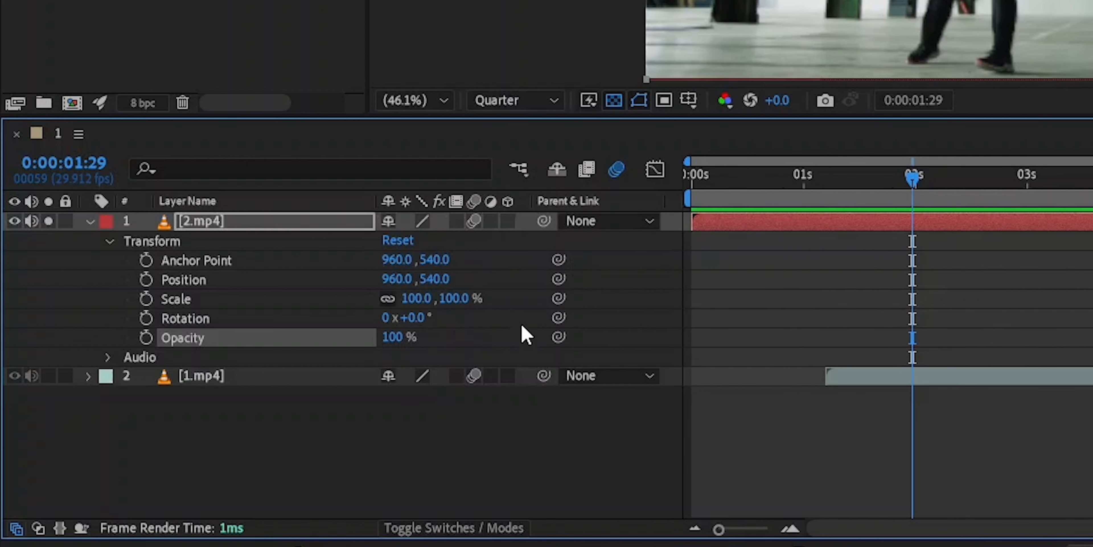
{"action": "left_click", "coordinate": [41, 535]}
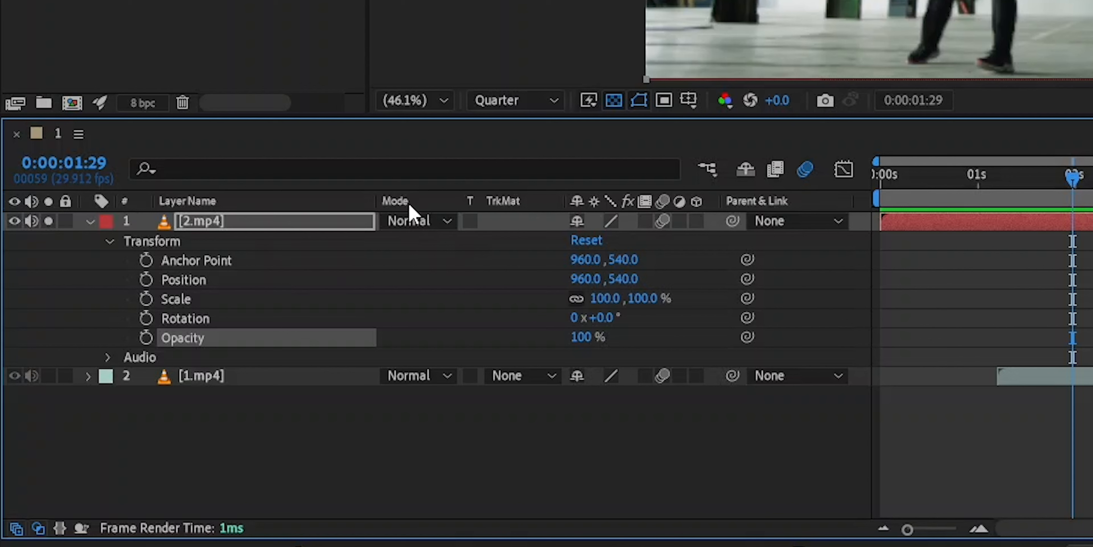
- Open the 2.mp4 layer's blending mode list to browse the available modes, then close it without choosing one
{"action": "left_click", "coordinate": [432, 229]}
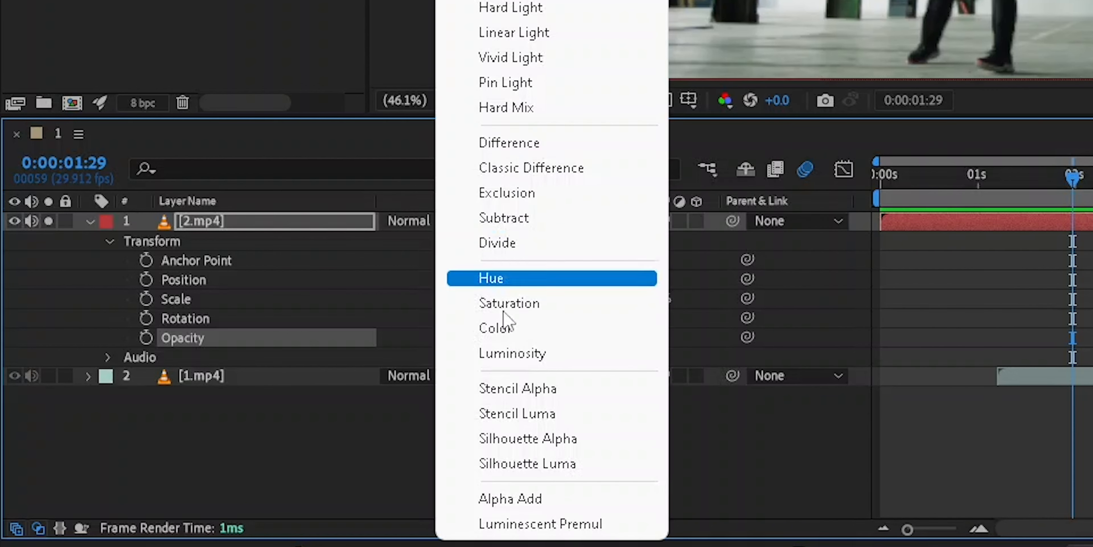
{"action": "left_click", "coordinate": [354, 433]}
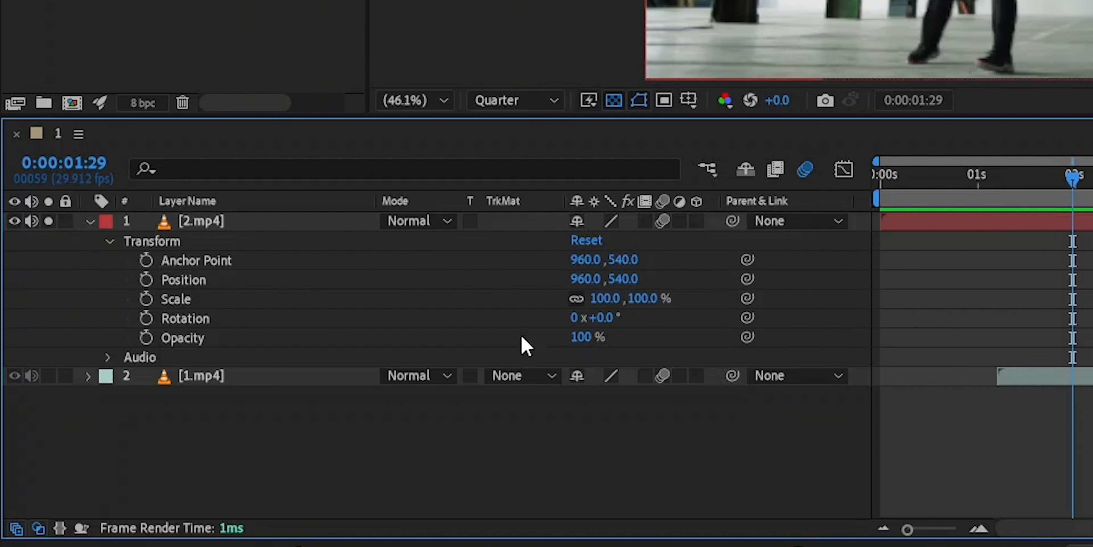
{"action": "left_click", "coordinate": [517, 382]}
{"action": "left_click", "coordinate": [447, 445]}
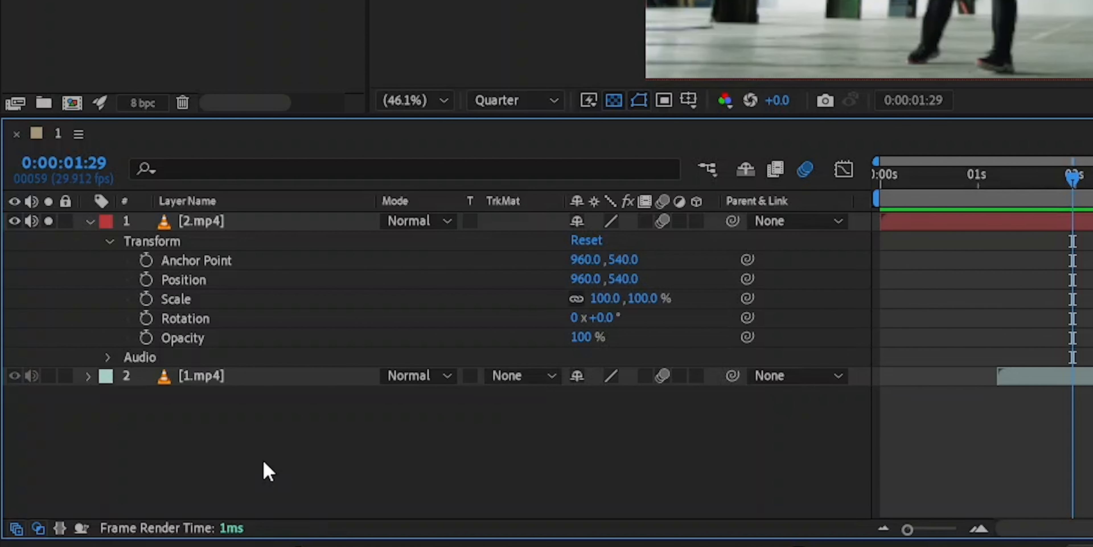
- Collapse the transfer controls pane of the timeline
{"action": "left_click", "coordinate": [37, 528]}
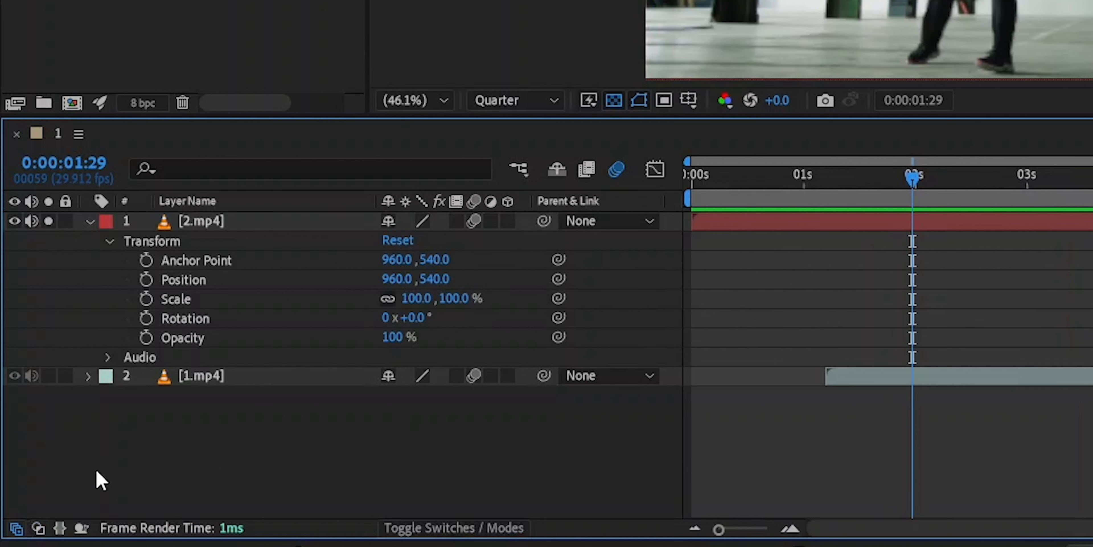
{"action": "left_click", "coordinate": [38, 528]}
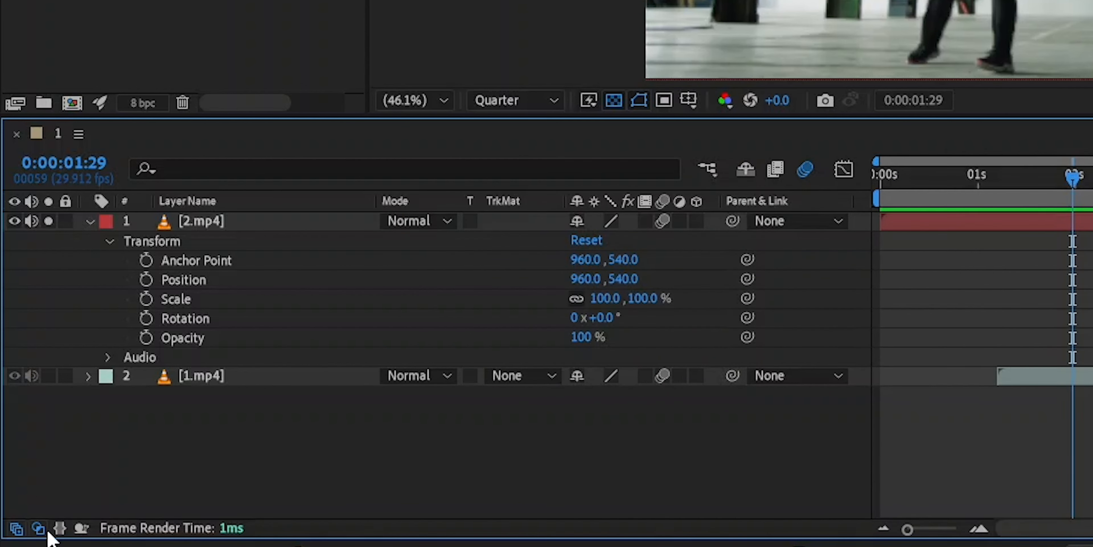
{"action": "left_click", "coordinate": [38, 528]}
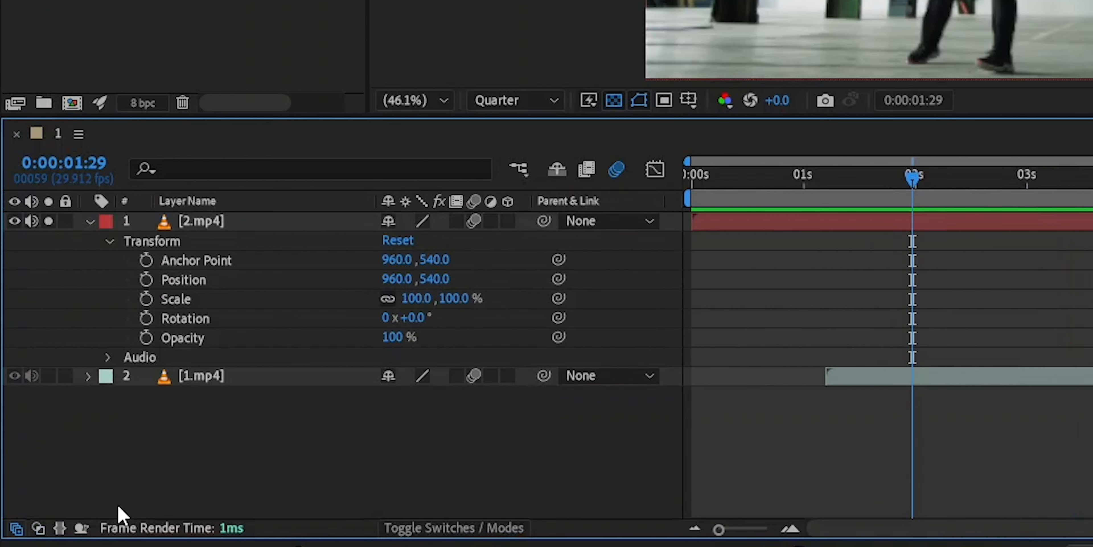
- Open the In/Out/Duration/Stretch pane, test scrubbing the 2.mp4 layer's Stretch value with an undo, and close the pane
{"action": "left_click", "coordinate": [60, 528]}
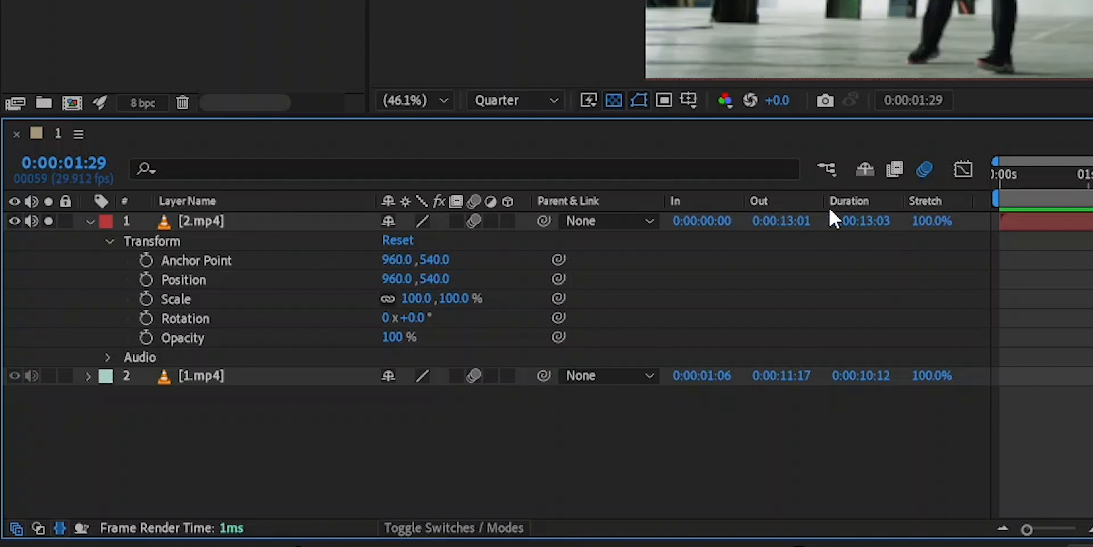
{"action": "mouse_move", "coordinate": [942, 225]}
{"action": "left_mouse_down"}
{"action": "mouse_move", "coordinate": [912, 225]}
{"action": "mouse_move", "coordinate": [923, 231]}
{"action": "left_mouse_up"}
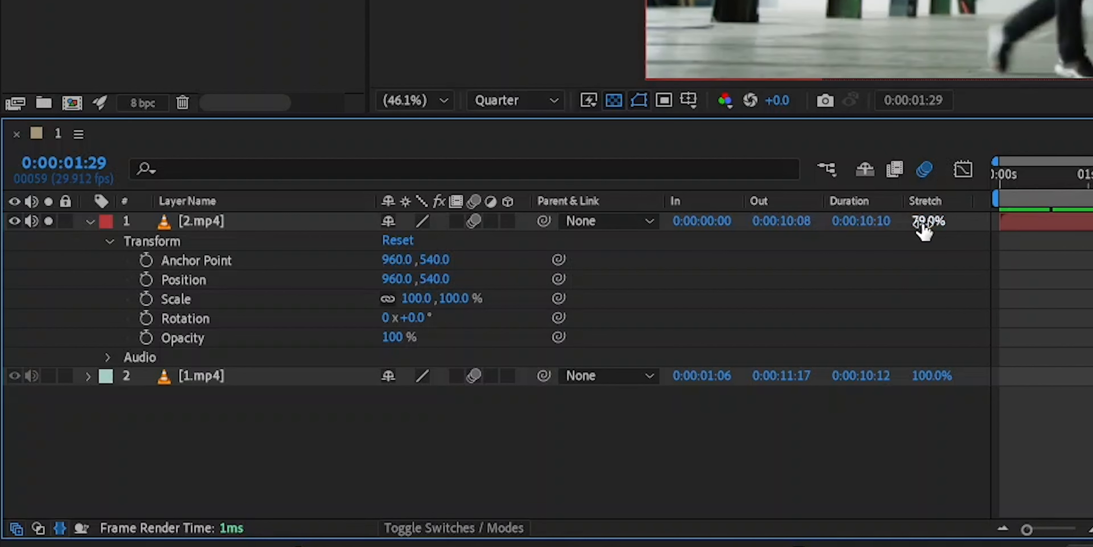
{"action": "key", "text": "ctrl+z"}
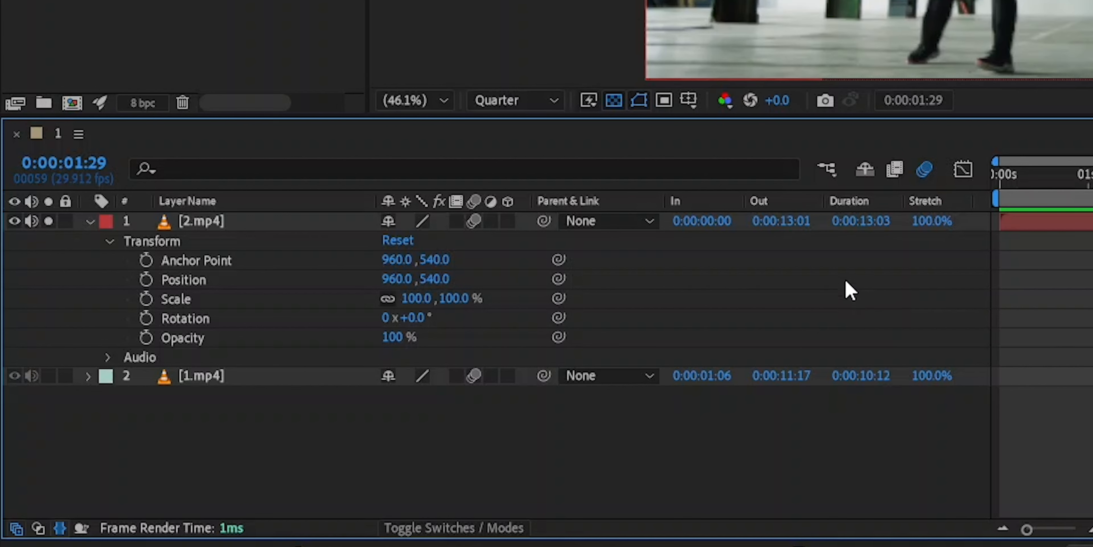
{"action": "left_click", "coordinate": [59, 527]}
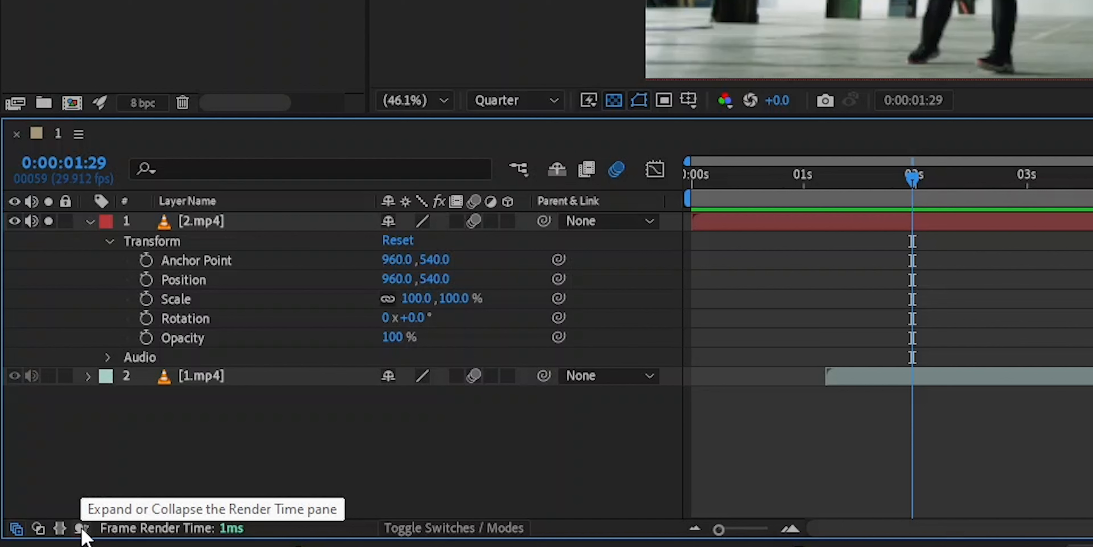
- Toggle the Render Time pane and the transfer controls pane open and closed
{"action": "left_click", "coordinate": [81, 528]}
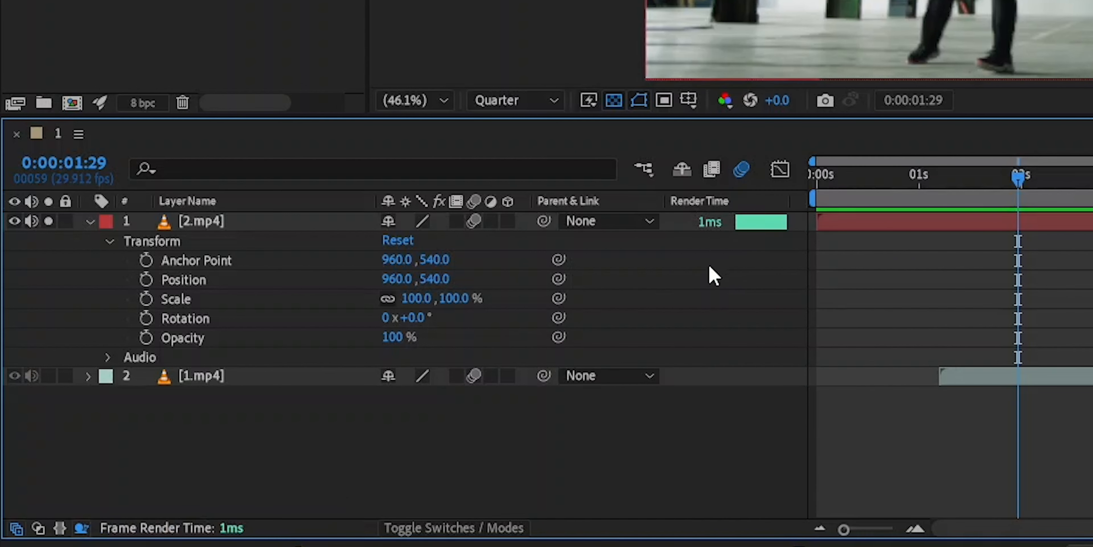
{"action": "left_click", "coordinate": [82, 529]}
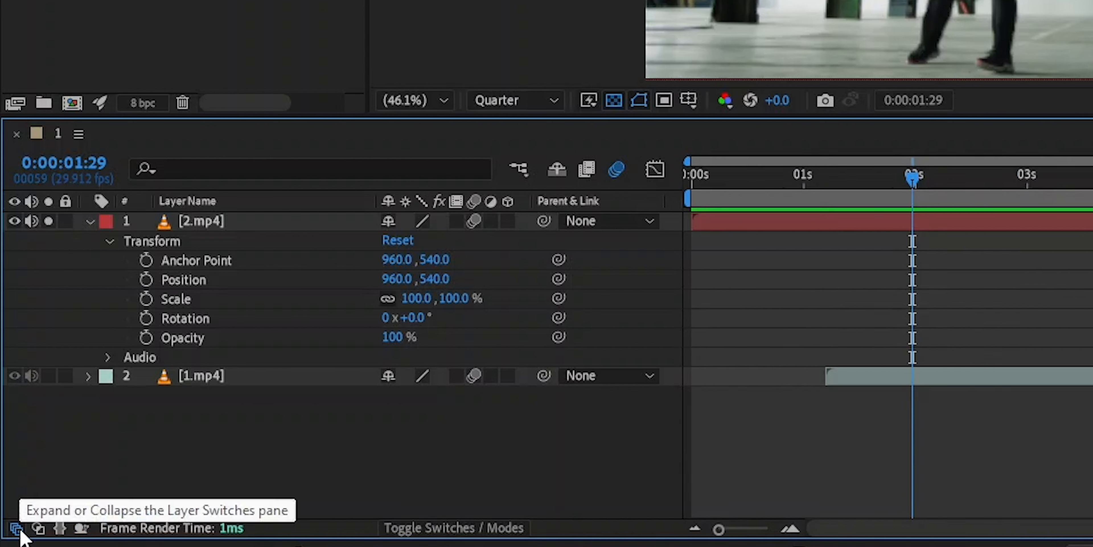
{"action": "left_click", "coordinate": [42, 530]}
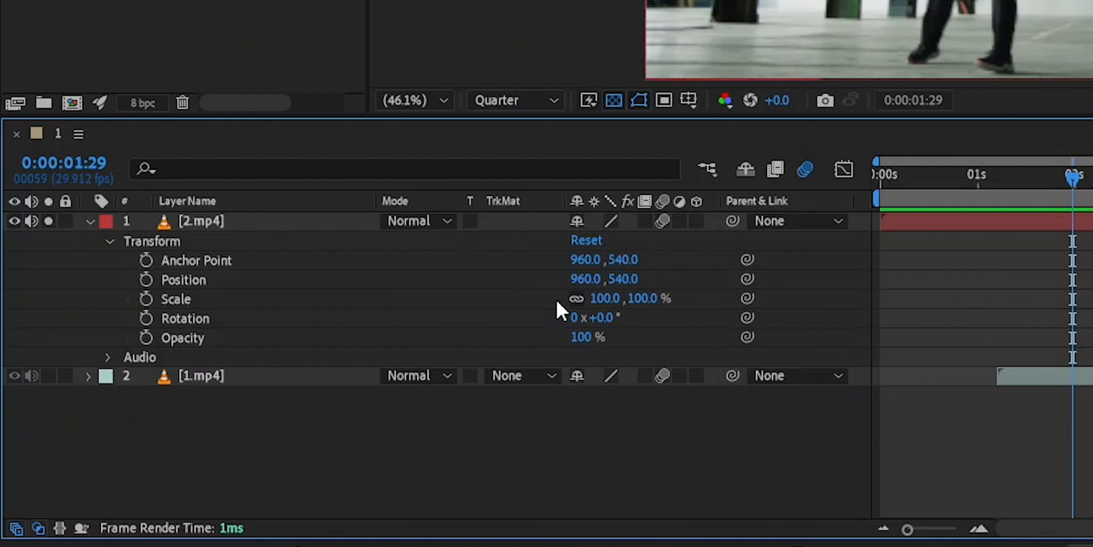
{"action": "left_click", "coordinate": [38, 527]}
{"action": "left_click", "coordinate": [39, 528]}
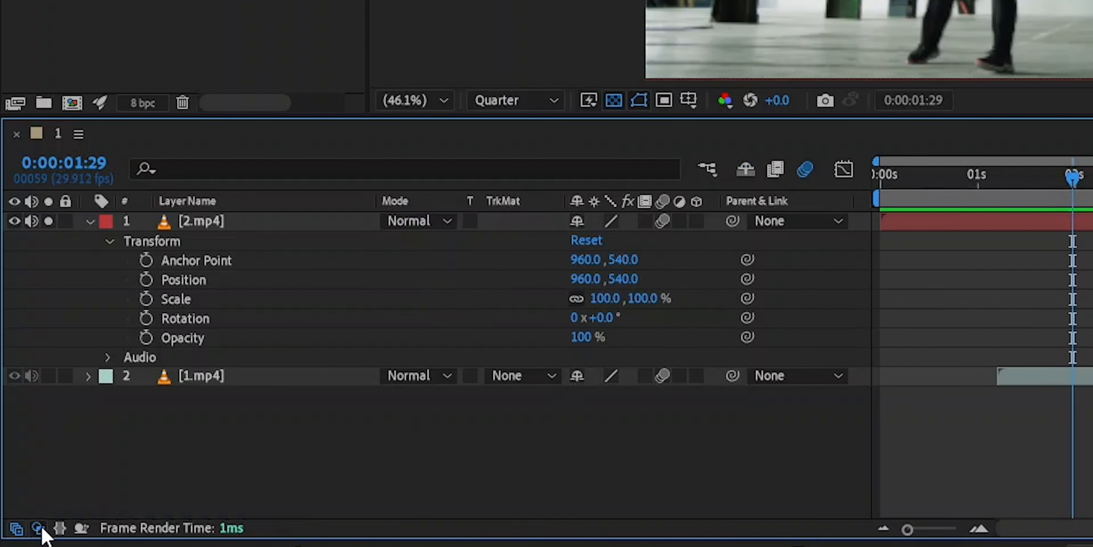
{"action": "left_click", "coordinate": [39, 528]}
{"action": "left_click", "coordinate": [38, 527]}
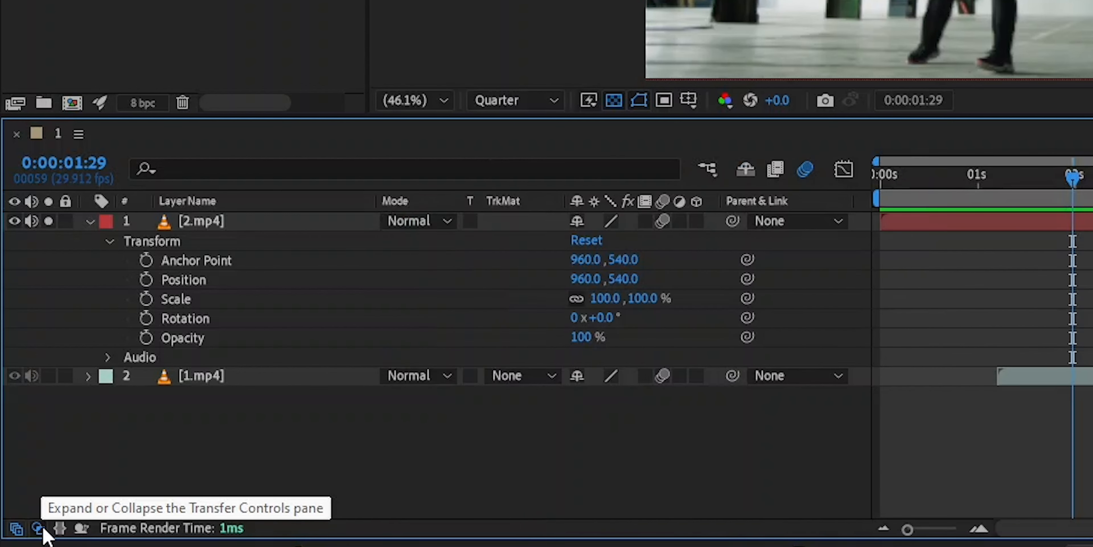
{"action": "left_click", "coordinate": [39, 527]}
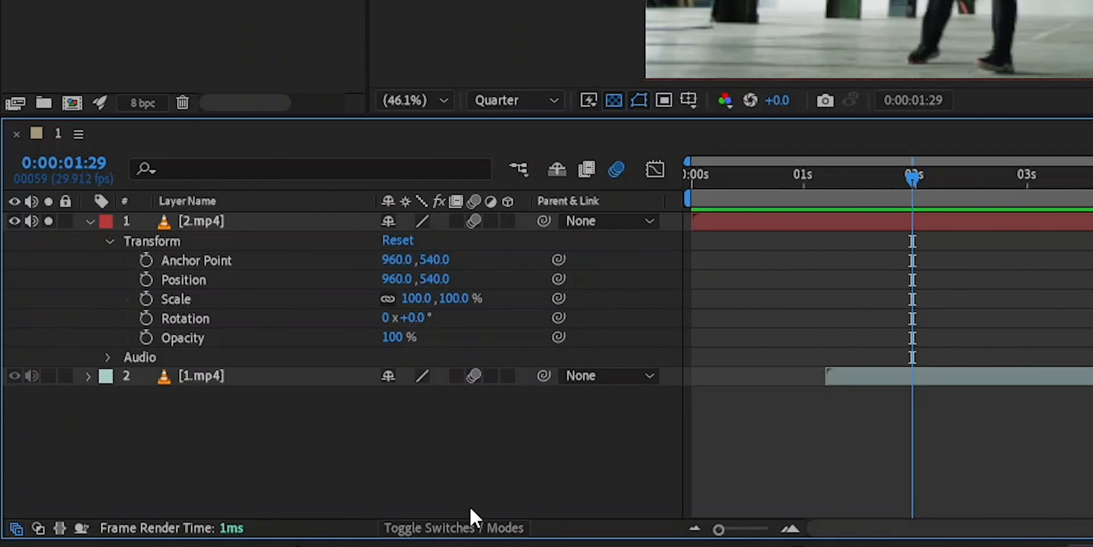
- Switch the timeline columns between layer switches and modes several times, ending on switches
{"action": "left_click", "coordinate": [476, 535]}
{"action": "left_click", "coordinate": [477, 534]}
{"action": "left_click", "coordinate": [477, 534]}
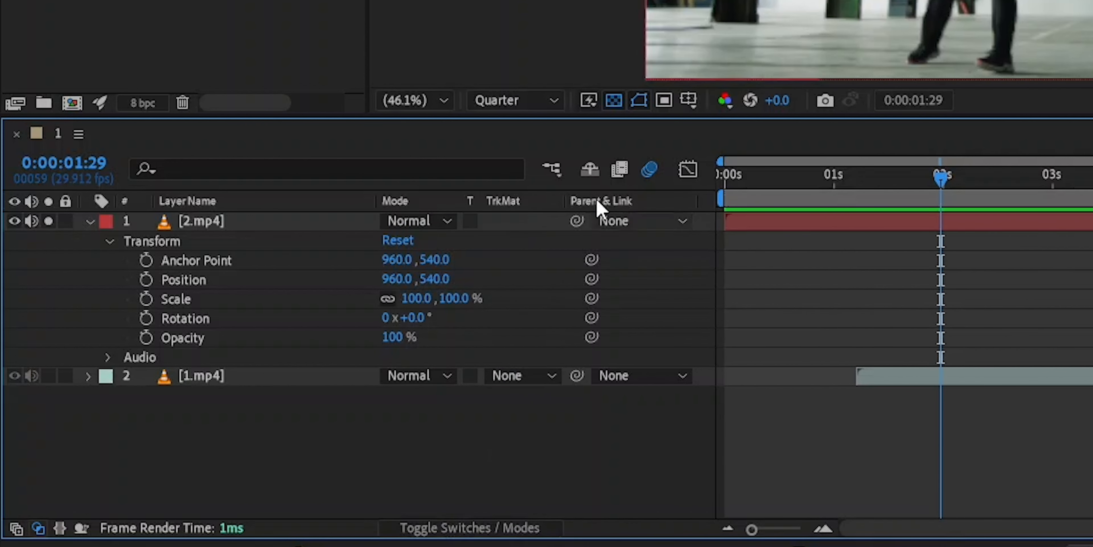
{"action": "left_click", "coordinate": [468, 531]}
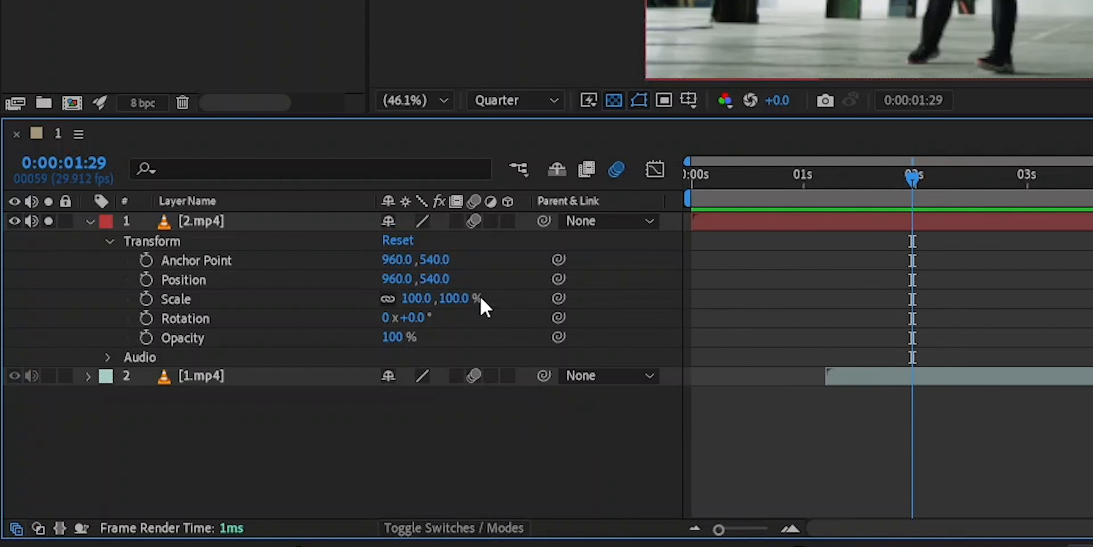
{"action": "left_click", "coordinate": [460, 533]}
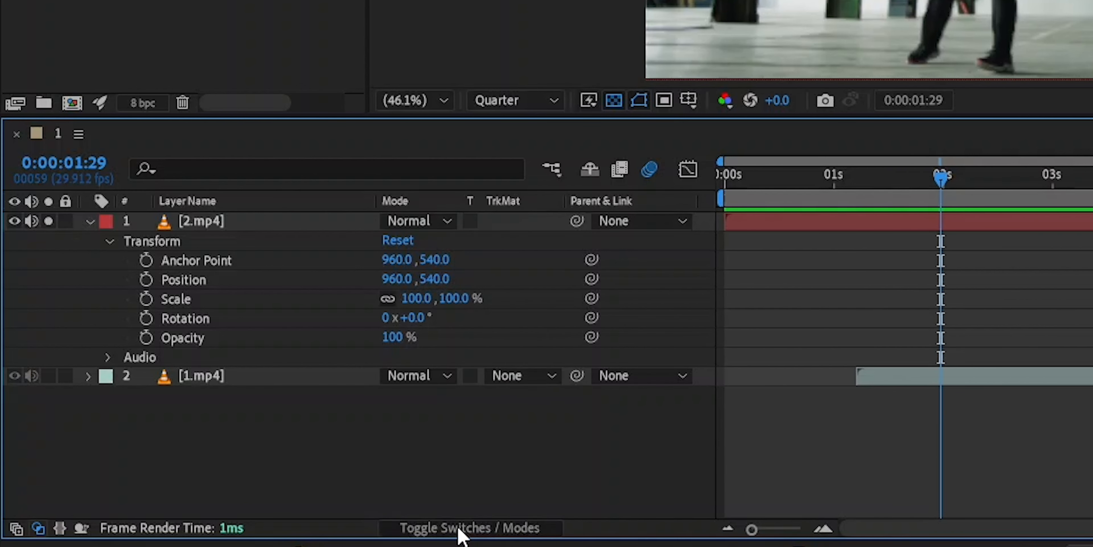
{"action": "left_click", "coordinate": [462, 530]}
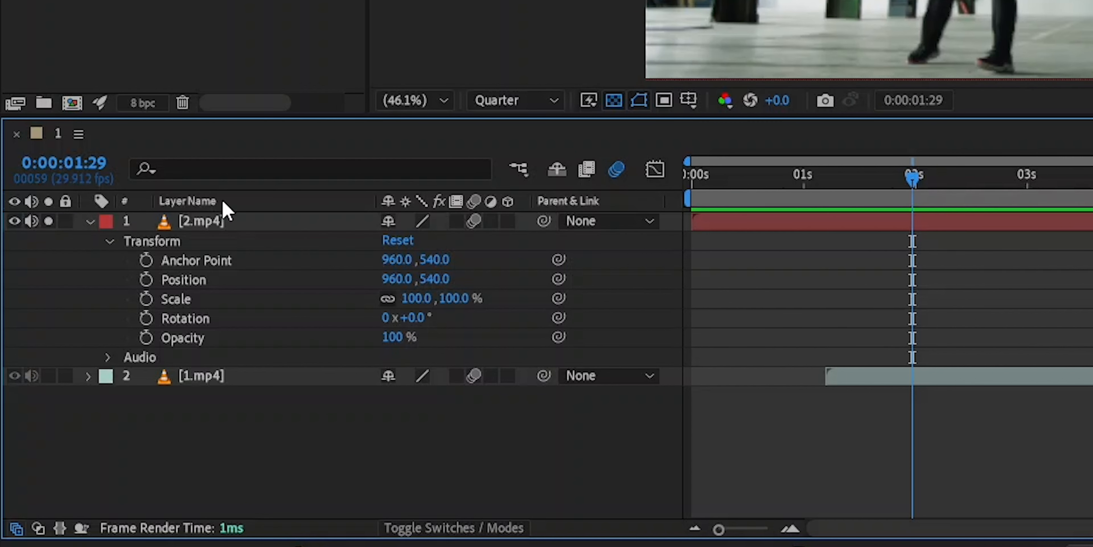
- Switch the name column to Source Name and open the header's Columns list
{"action": "left_click", "coordinate": [319, 202]}
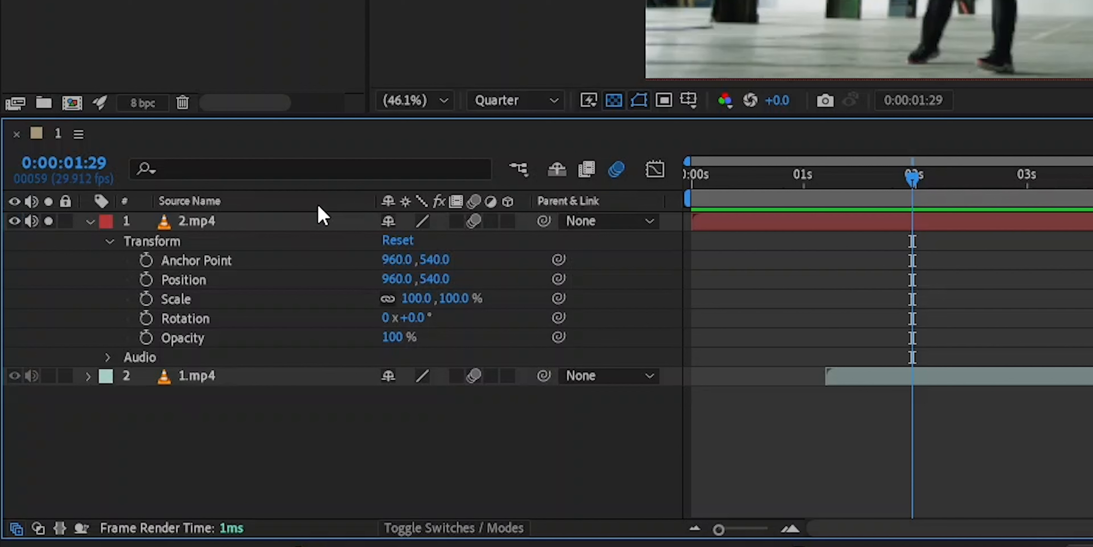
{"action": "right_click", "coordinate": [319, 204]}
{"action": "mouse_move", "coordinate": [384, 282]}
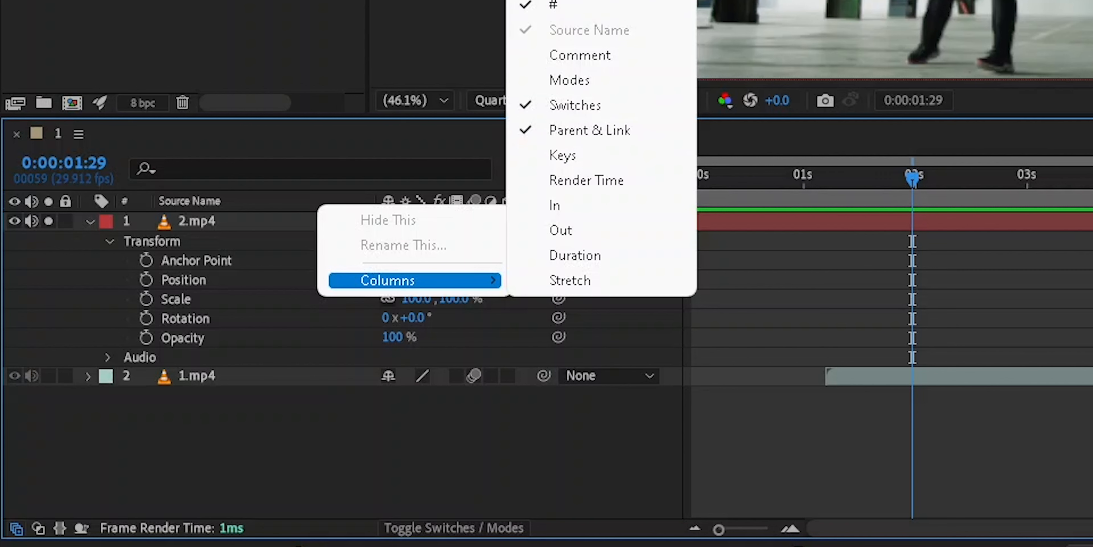
{"action": "left_click", "coordinate": [566, 456]}
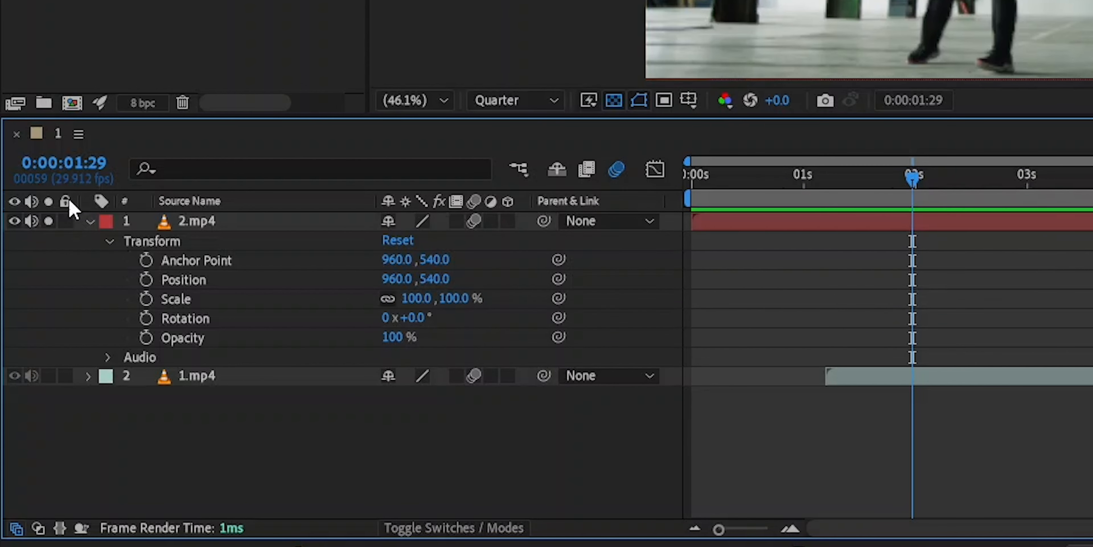
- Collapse the 2.mp4 layer's properties and delete the 1.mp4 layer from the composition
{"action": "left_click", "coordinate": [110, 242]}
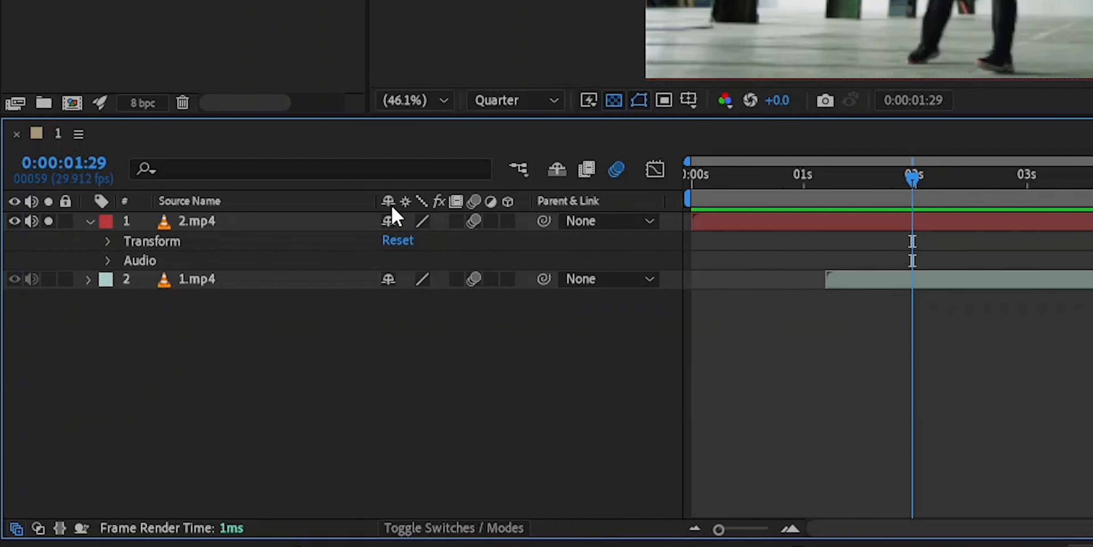
{"action": "left_click", "coordinate": [89, 222]}
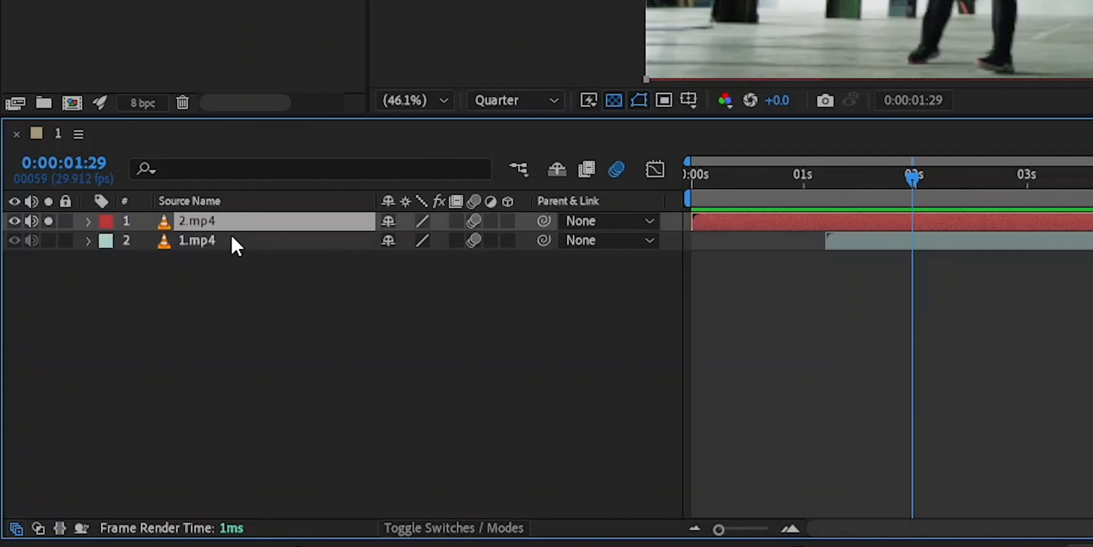
{"action": "left_click", "coordinate": [207, 242]}
{"action": "key", "text": "Delete"}
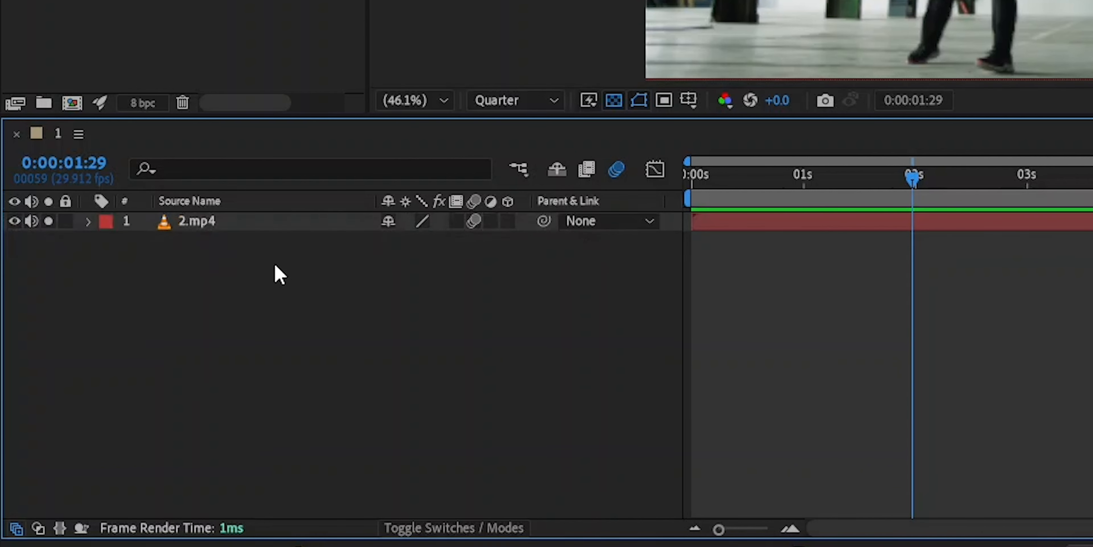
{"action": "left_click", "coordinate": [210, 225]}
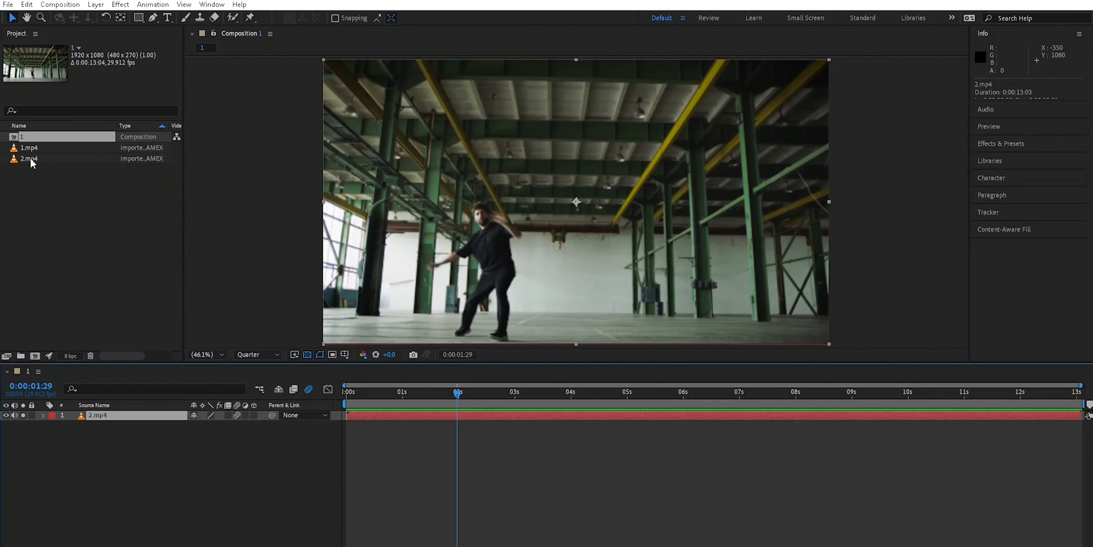
- Try adding 1.mp4 into the composition above and below 2.mp4, undoing each addition
{"action": "left_click_drag", "start_coordinate": [30, 149], "coordinate": [118, 417]}
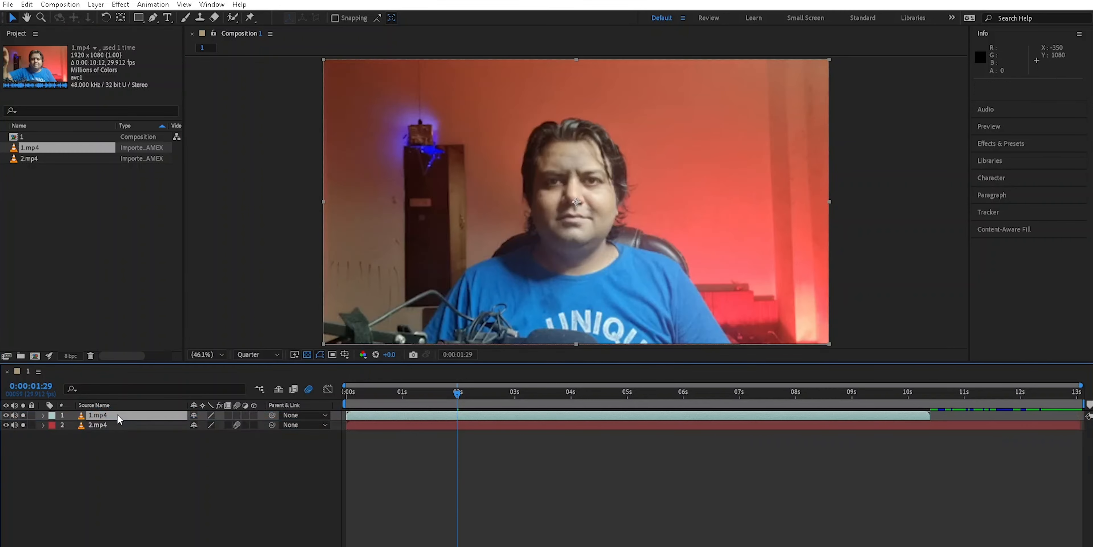
{"action": "key", "text": "ctrl+z"}
{"action": "left_click_drag", "start_coordinate": [31, 149], "coordinate": [105, 432]}
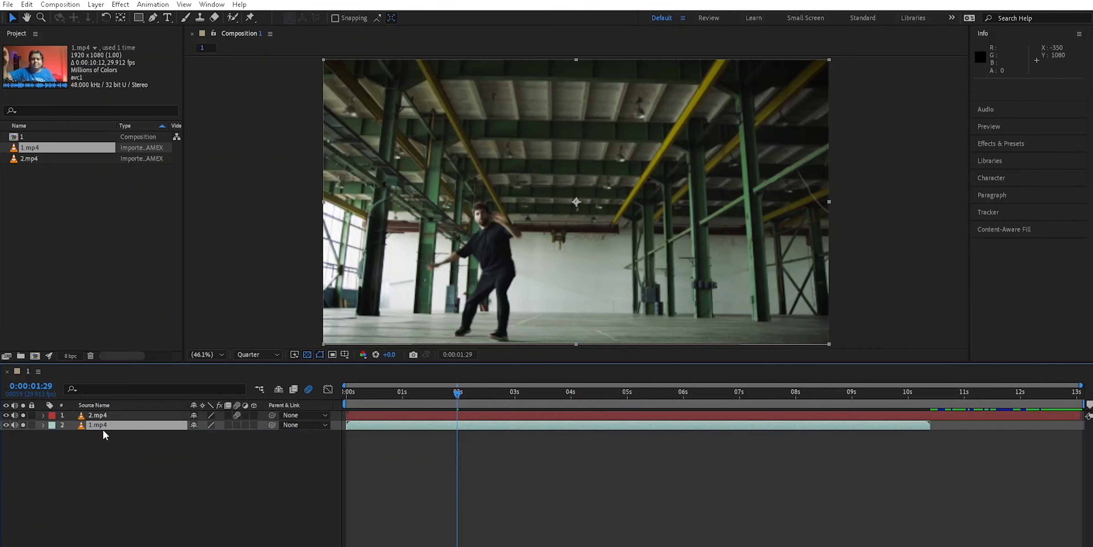
{"action": "key", "text": "ctrl+z"}
{"action": "left_click_drag", "start_coordinate": [35, 150], "coordinate": [113, 414]}
{"action": "key", "text": "ctrl+z"}
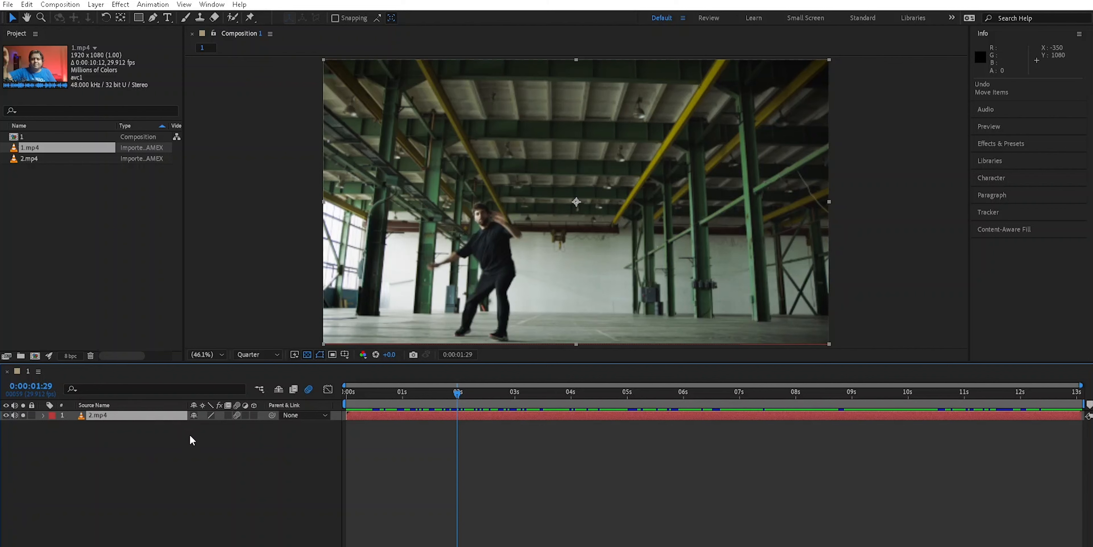
- Scrub the current time indicator through the 2.mp4 clip to its end
{"action": "mouse_move", "coordinate": [458, 395]}
{"action": "left_mouse_down"}
{"action": "mouse_move", "coordinate": [344, 394]}
{"action": "mouse_move", "coordinate": [1040, 395]}
{"action": "mouse_move", "coordinate": [470, 407]}
{"action": "left_mouse_up"}
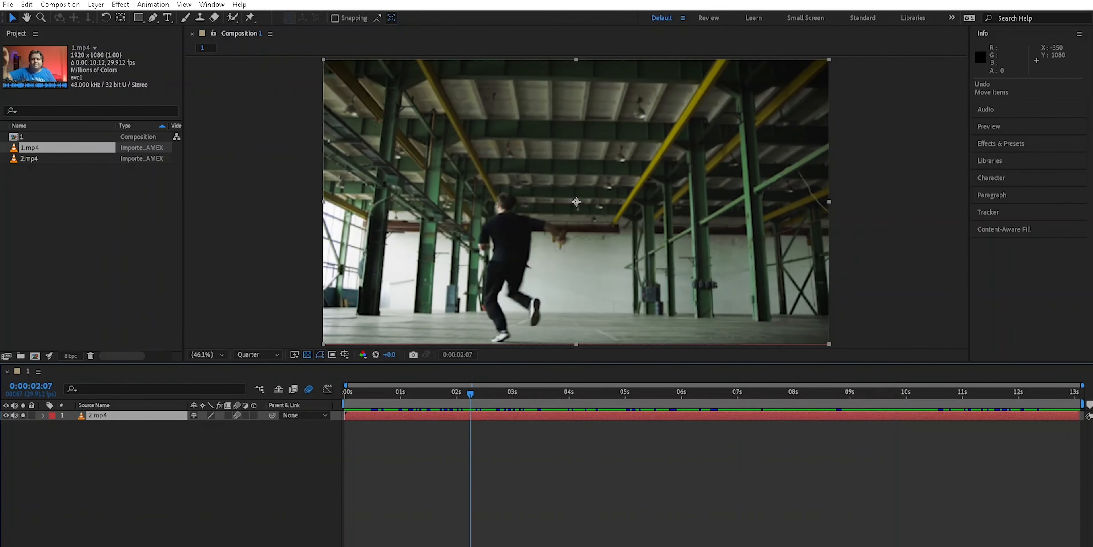
{"action": "left_click_drag", "start_coordinate": [345, 385], "coordinate": [342, 386]}
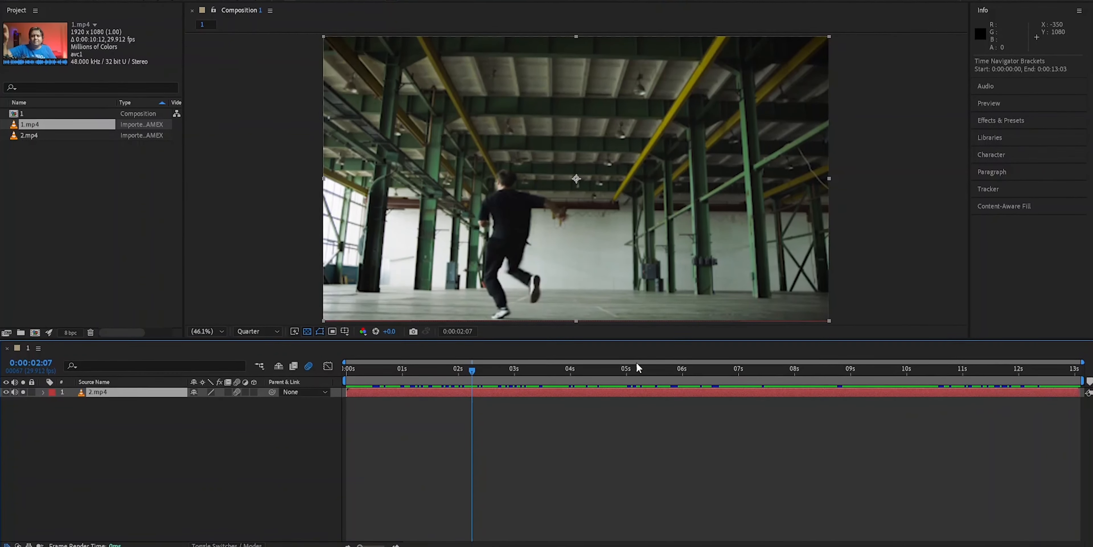
{"action": "left_click_drag", "start_coordinate": [471, 370], "coordinate": [1075, 361]}
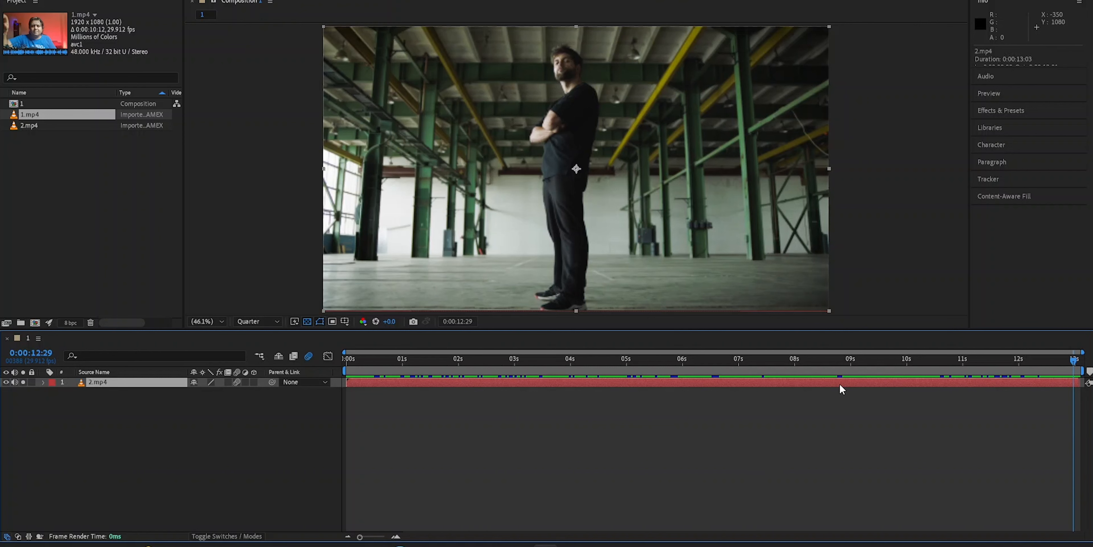
- Slide the 2.mp4 layer along the timeline so it starts at about 4 seconds
{"action": "left_click_drag", "start_coordinate": [839, 383], "coordinate": [810, 382]}
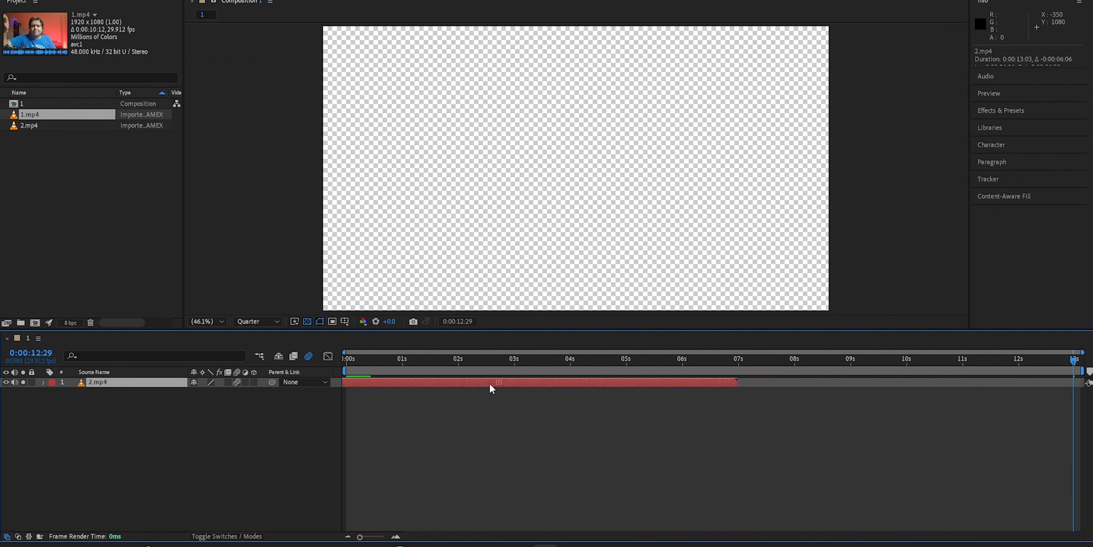
{"action": "left_click_drag", "start_coordinate": [418, 384], "coordinate": [397, 384]}
{"action": "left_click_drag", "start_coordinate": [1073, 363], "coordinate": [843, 407]}
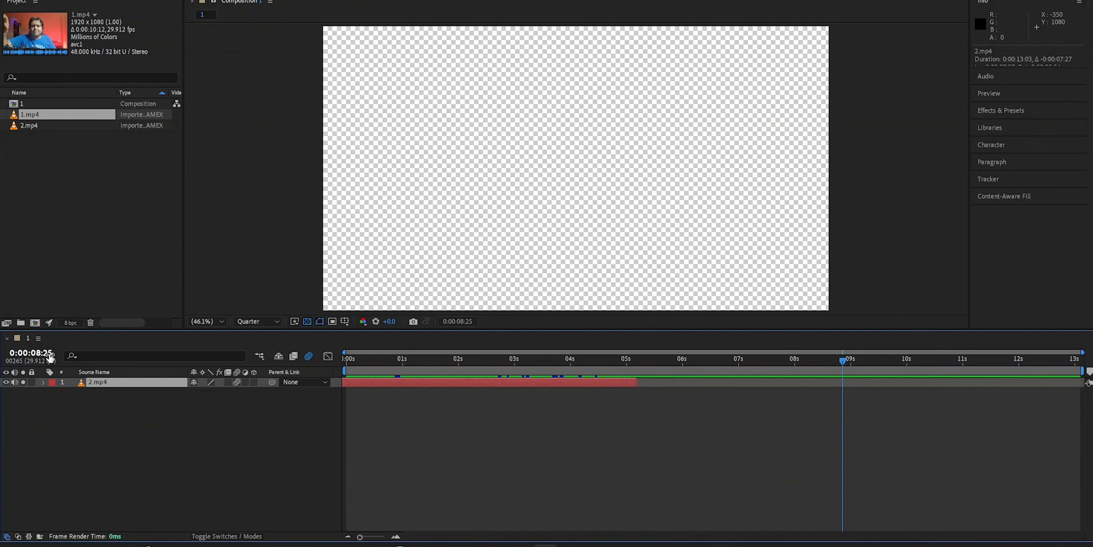
{"action": "left_click_drag", "start_coordinate": [355, 382], "coordinate": [1043, 388]}
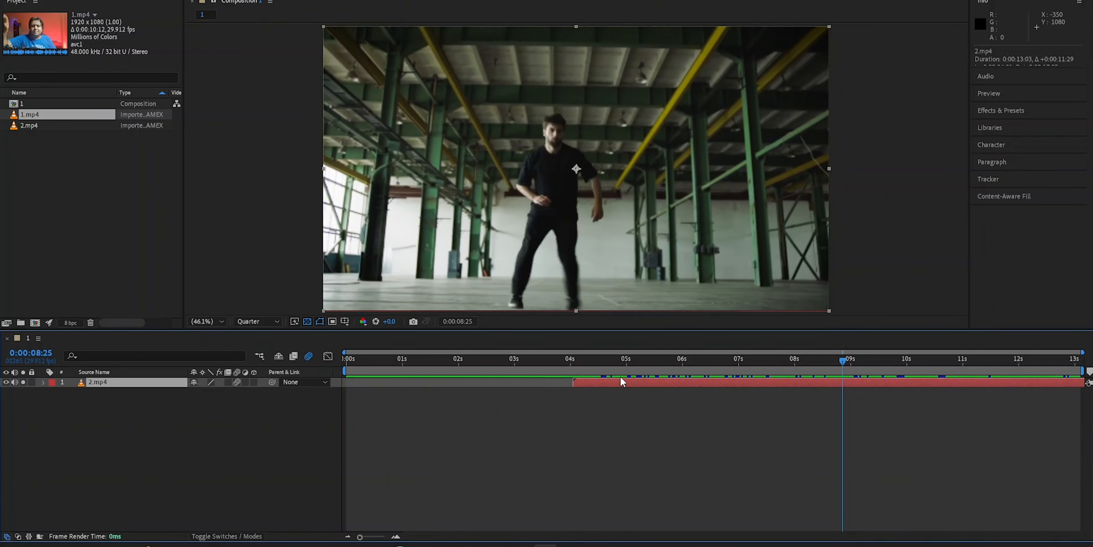
- Slide the 2.mp4 layer to the end of the timeline and back, then undo the layer moves
{"action": "left_click_drag", "start_coordinate": [596, 383], "coordinate": [1060, 386]}
{"action": "left_click_drag", "start_coordinate": [844, 361], "coordinate": [871, 359]}
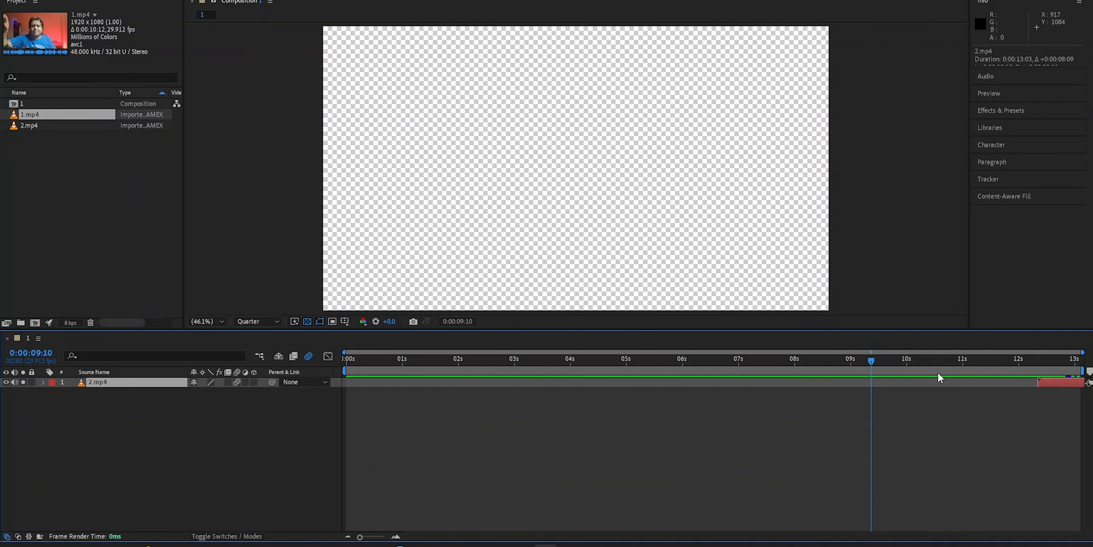
{"action": "left_click_drag", "start_coordinate": [1055, 384], "coordinate": [488, 388]}
{"action": "key", "text": "ctrl+z"}
{"action": "key", "text": "ctrl+z"}
{"action": "key", "text": "ctrl+z"}
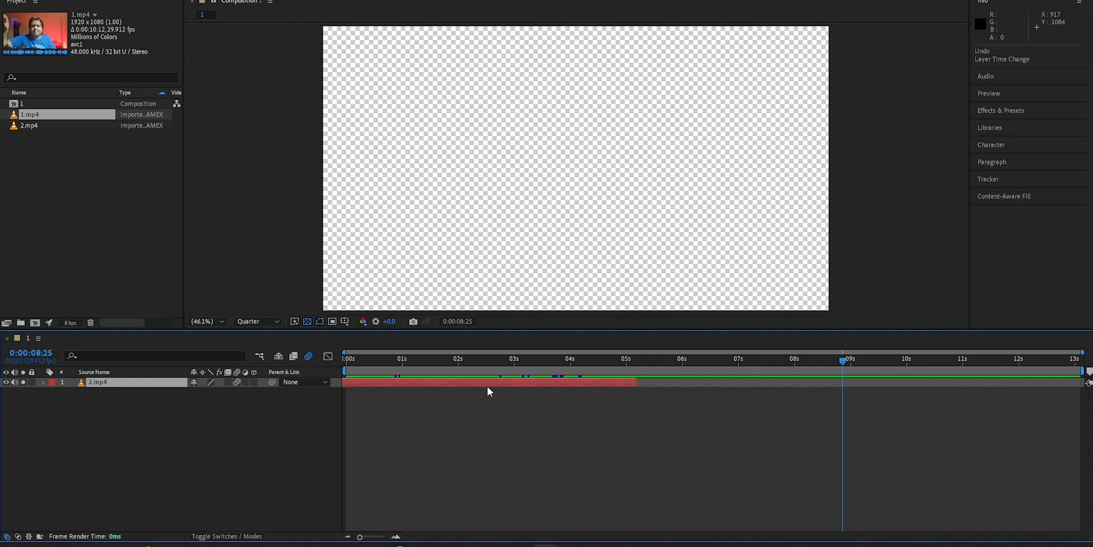
{"action": "key", "text": "ctrl+z"}
- Trim the 2.mp4 layer's in point to about 5 seconds and its out point to about 8.8 seconds
{"action": "left_click_drag", "start_coordinate": [1073, 360], "coordinate": [429, 359]}
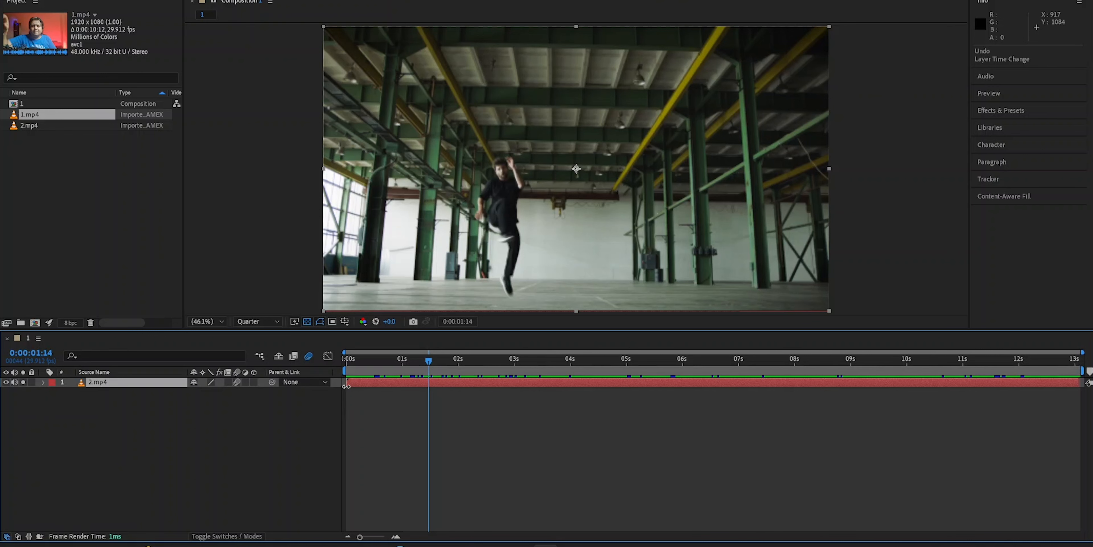
{"action": "left_click_drag", "start_coordinate": [346, 386], "coordinate": [624, 384]}
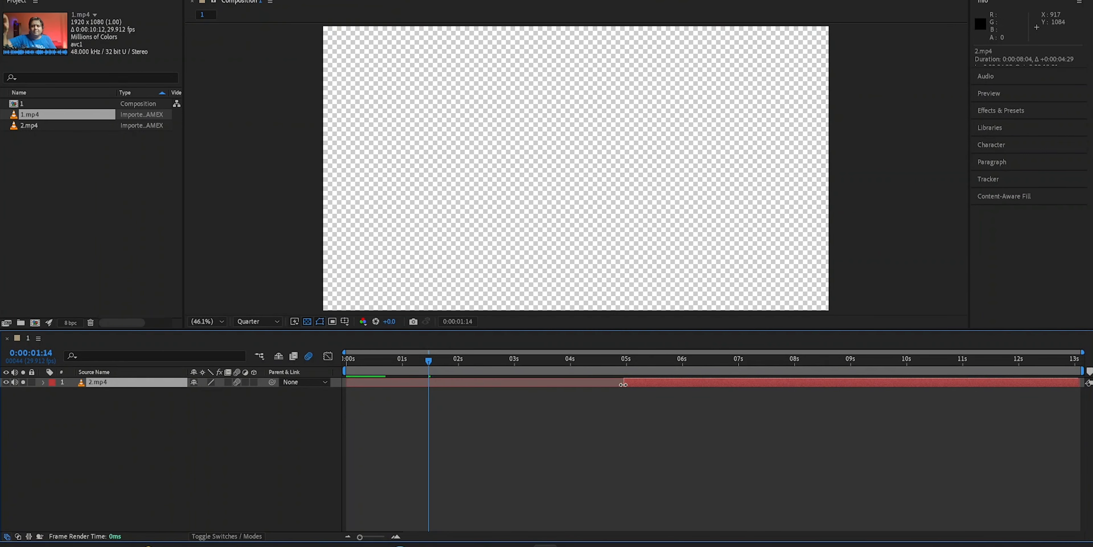
{"action": "left_click_drag", "start_coordinate": [1080, 384], "coordinate": [839, 384]}
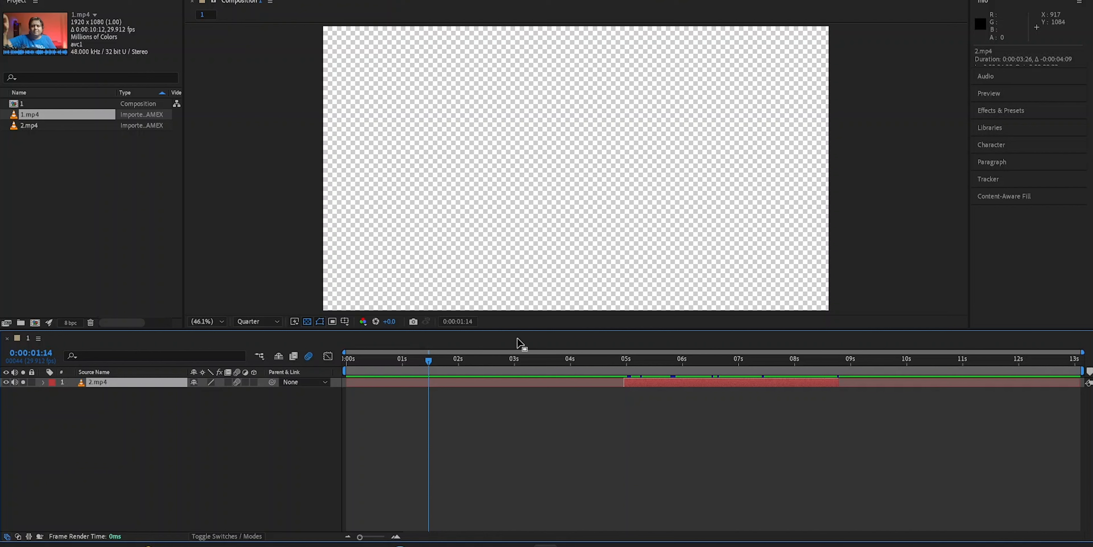
- Fine-tune the trimmed 2.mp4 layer's out point near 8 seconds 21 frames
{"action": "left_click_drag", "start_coordinate": [433, 364], "coordinate": [836, 382]}
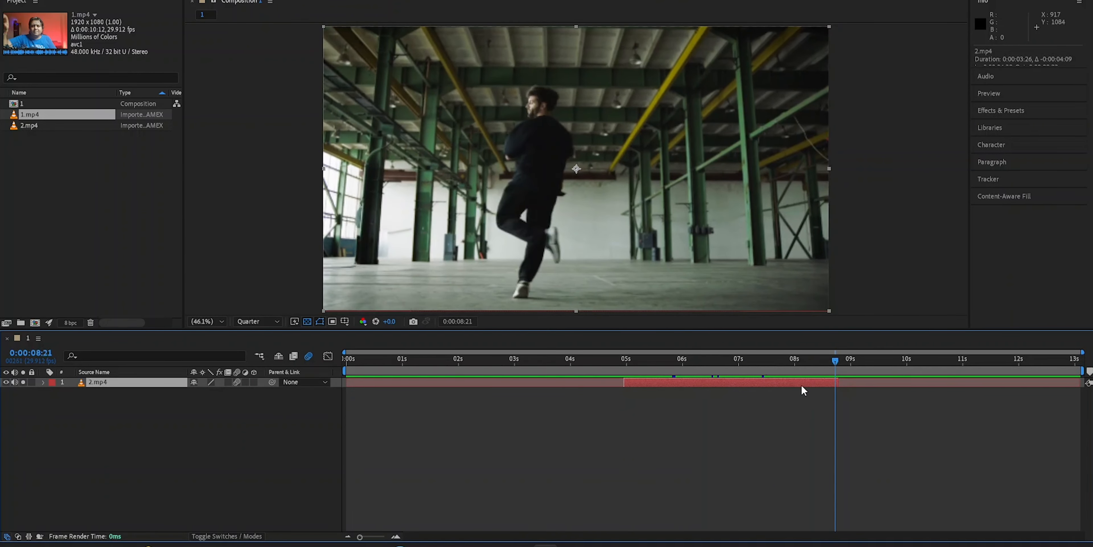
{"action": "left_click_drag", "start_coordinate": [837, 387], "coordinate": [843, 385]}
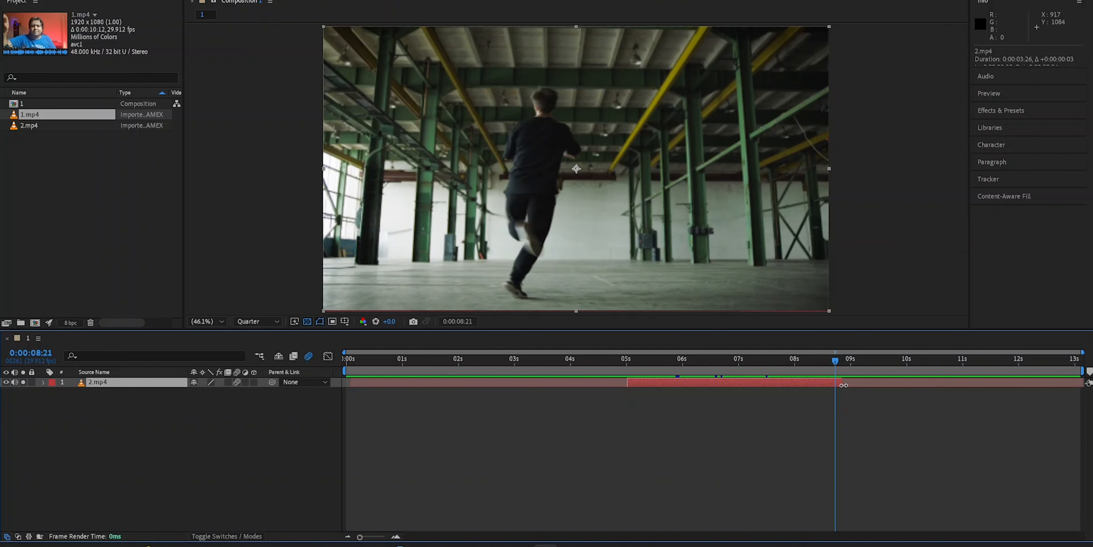
{"action": "left_click_drag", "start_coordinate": [843, 384], "coordinate": [830, 384]}
- Drag the trimmed layer's in point earlier, then undo the trim edits on 2.mp4
{"action": "left_click_drag", "start_coordinate": [626, 385], "coordinate": [520, 384]}
{"action": "left_click_drag", "start_coordinate": [835, 360], "coordinate": [532, 388]}
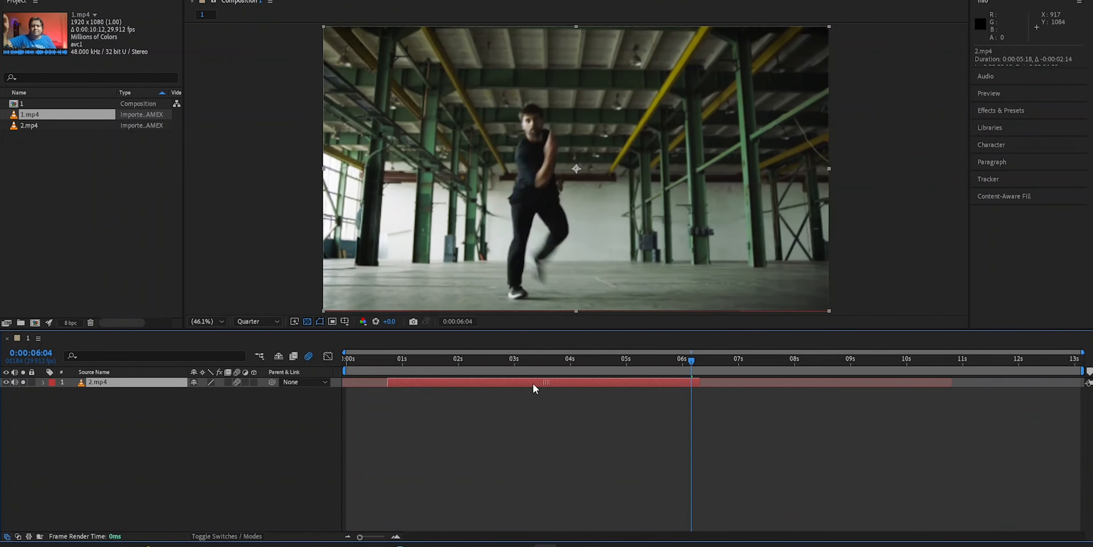
{"action": "key", "text": "ctrl+z"}
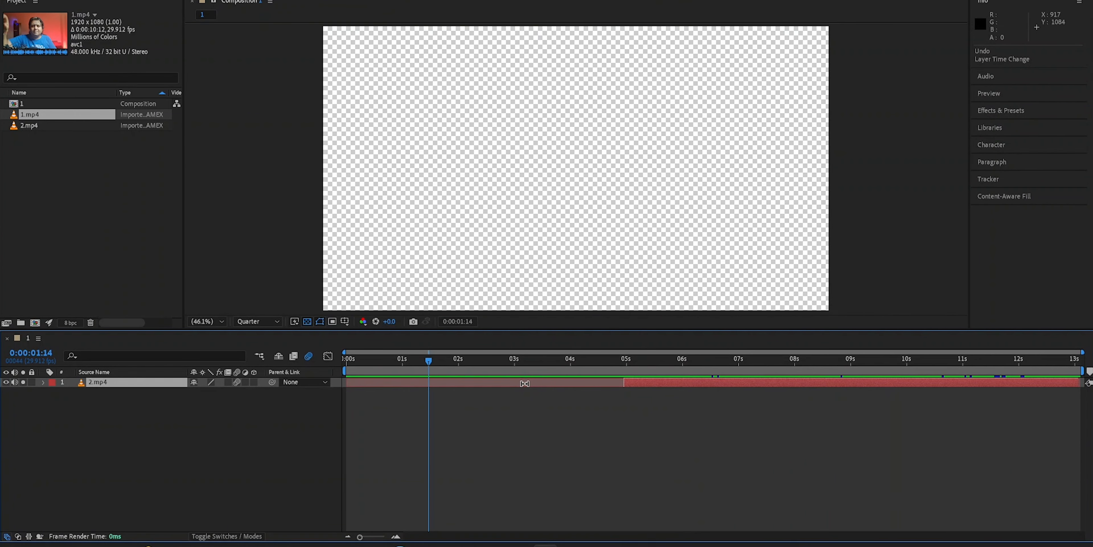
{"action": "left_click_drag", "start_coordinate": [524, 383], "coordinate": [527, 388]}
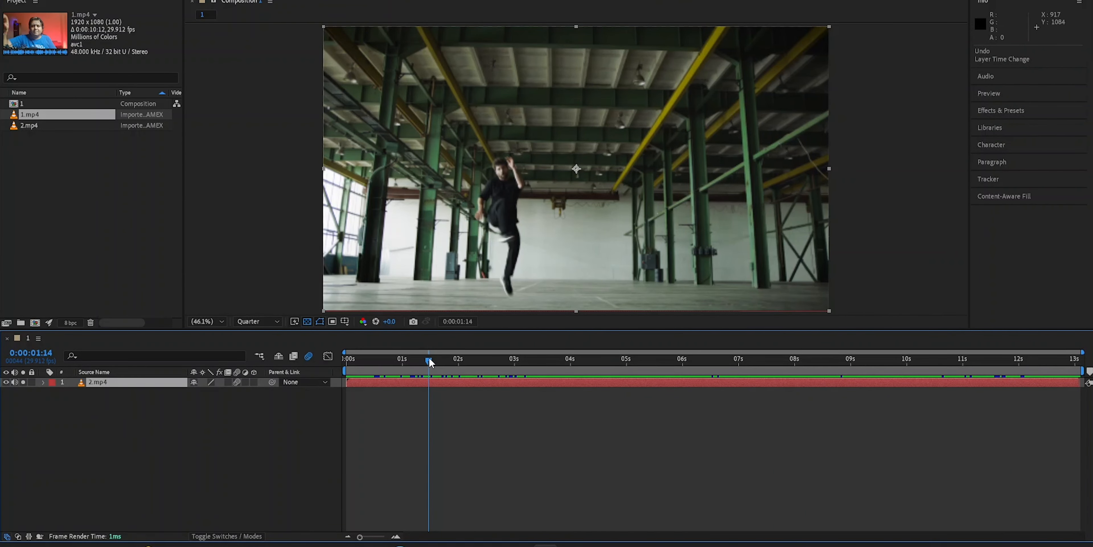
- Set the work area end to about 0:00:05:19
{"action": "left_click_drag", "start_coordinate": [429, 358], "coordinate": [410, 361]}
{"action": "left_click_drag", "start_coordinate": [1083, 352], "coordinate": [348, 334]}
{"action": "left_click_drag", "start_coordinate": [439, 336], "coordinate": [1092, 339]}
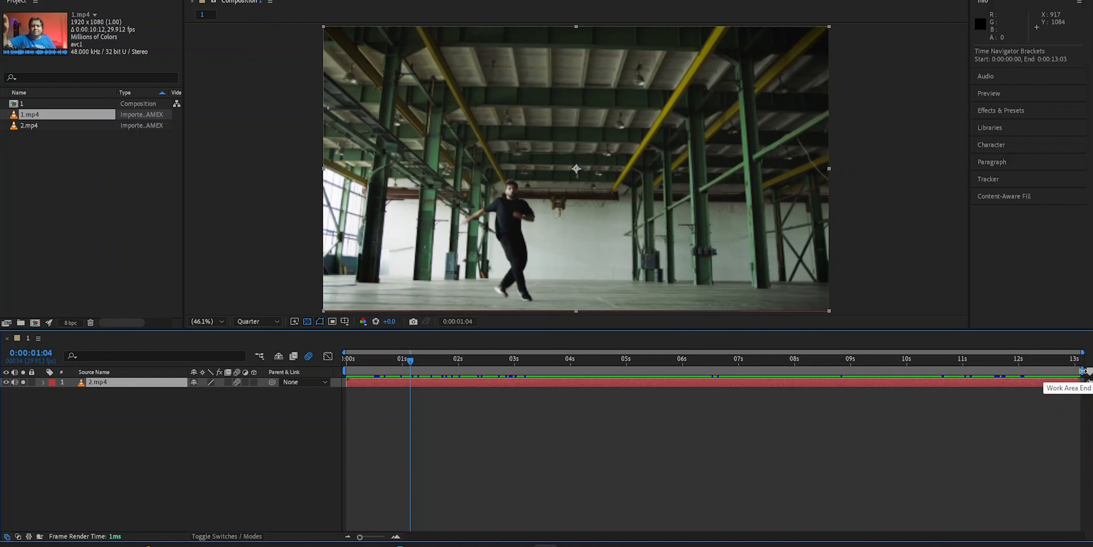
{"action": "left_click_drag", "start_coordinate": [1082, 370], "coordinate": [667, 377]}
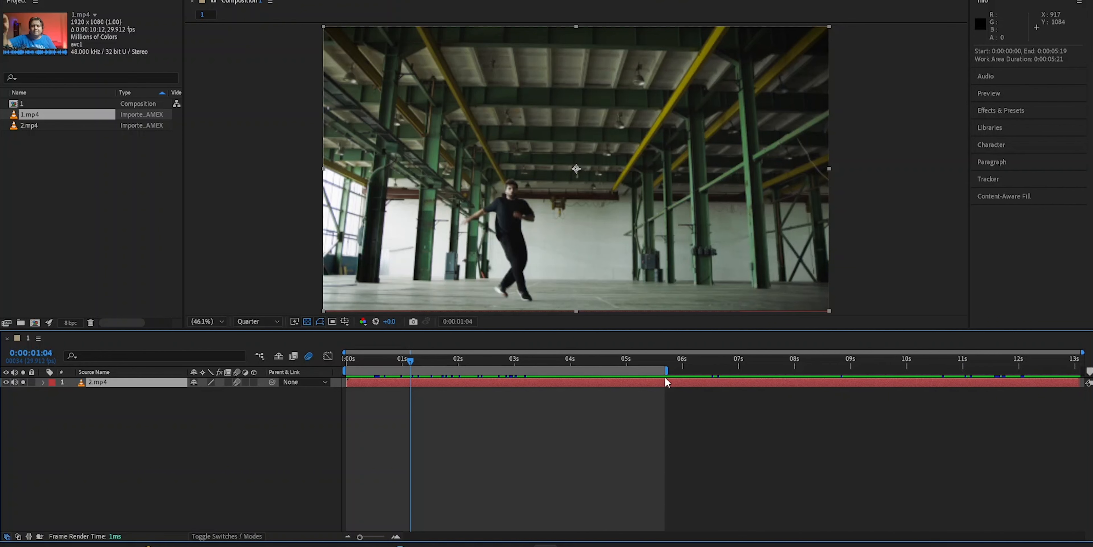
- Preview playback of the work area from the start of the composition
{"action": "left_click_drag", "start_coordinate": [412, 364], "coordinate": [613, 363]}
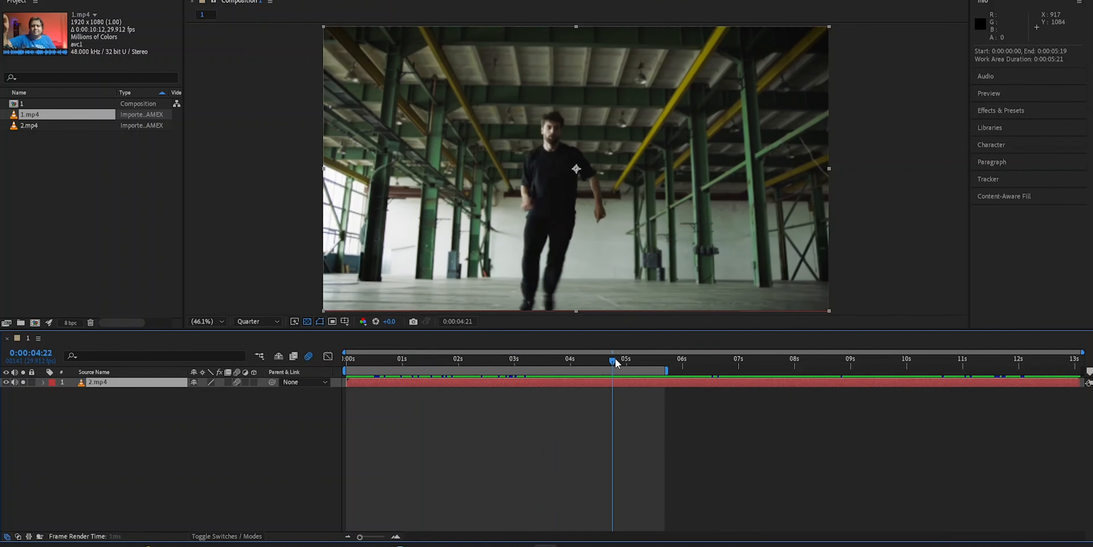
{"action": "key", "text": "space"}
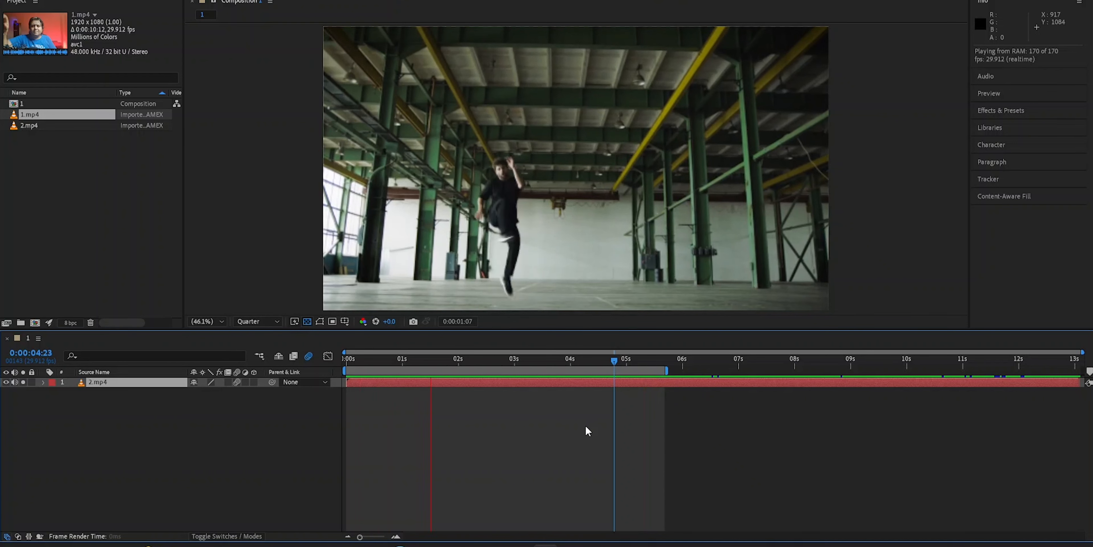
{"action": "key", "text": "space"}
{"action": "left_click_drag", "start_coordinate": [445, 366], "coordinate": [346, 366]}
{"action": "key", "text": "space"}
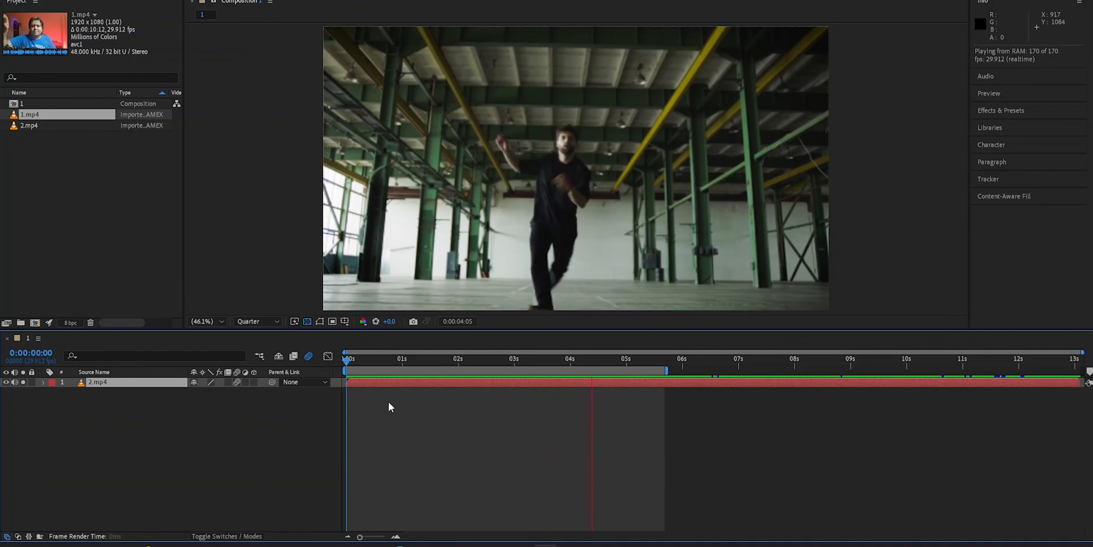
{"action": "left_click_drag", "start_coordinate": [348, 358], "coordinate": [641, 367]}
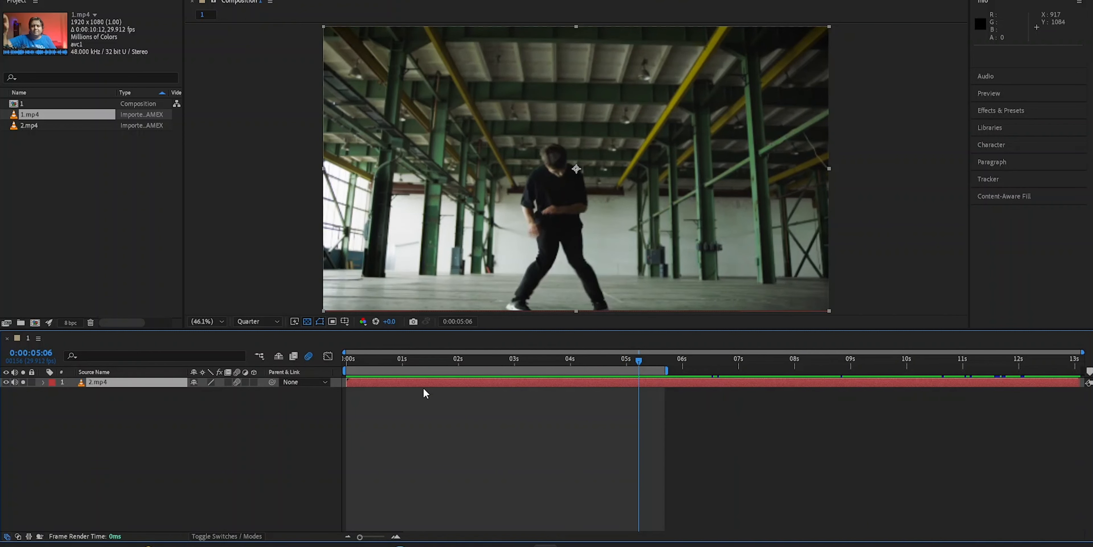
- Move the work area start to about 0:00:04:05 and preview that range
{"action": "left_click_drag", "start_coordinate": [341, 371], "coordinate": [580, 371]}
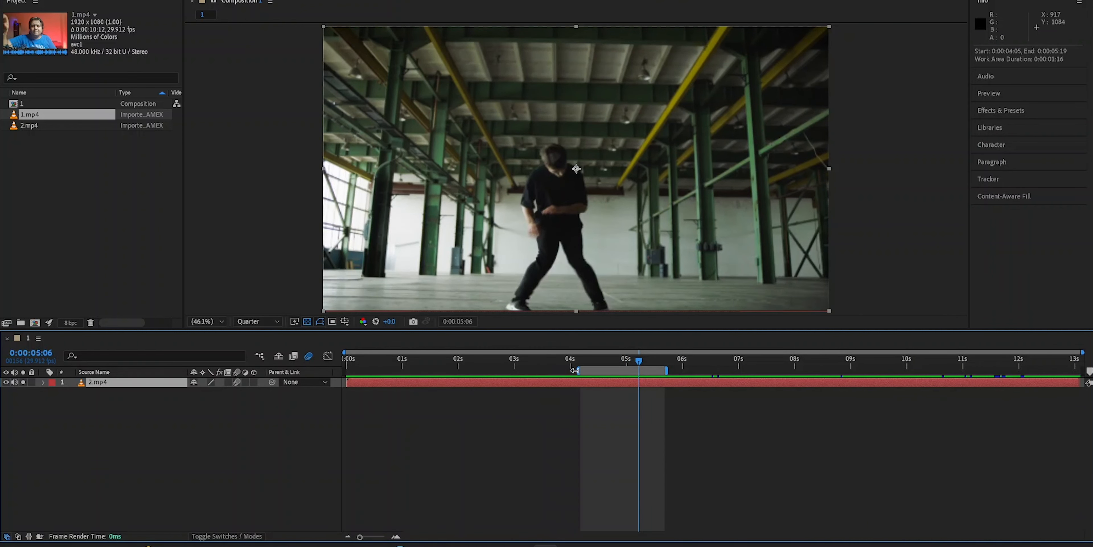
{"action": "key", "text": "space"}
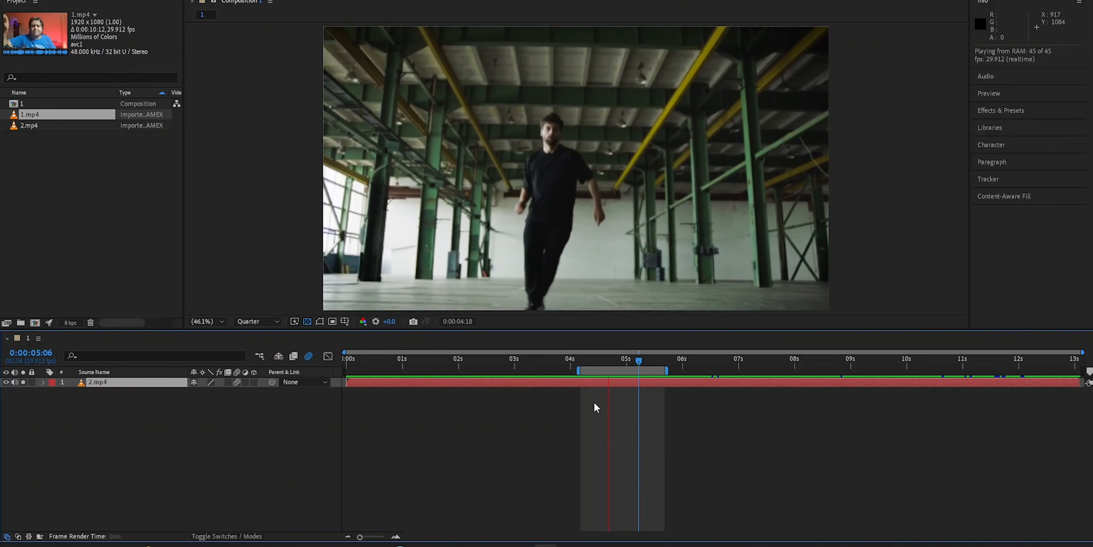
- Extend the work area back to span the whole composition, from the start to about 13 seconds
{"action": "left_click_drag", "start_coordinate": [575, 370], "coordinate": [346, 370]}
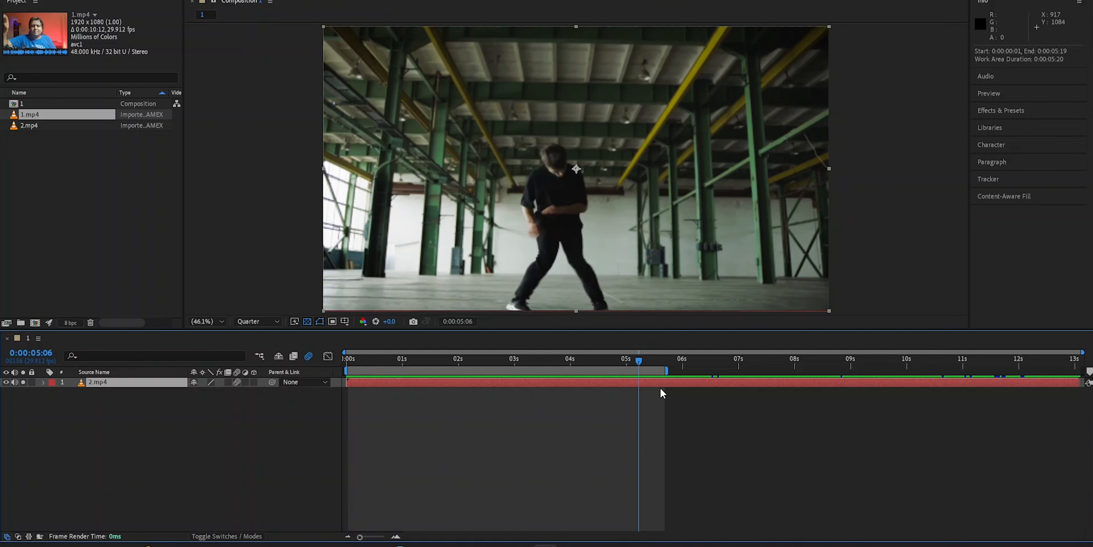
{"action": "left_click_drag", "start_coordinate": [667, 376], "coordinate": [1087, 383]}
{"action": "left_click_drag", "start_coordinate": [640, 360], "coordinate": [453, 360]}
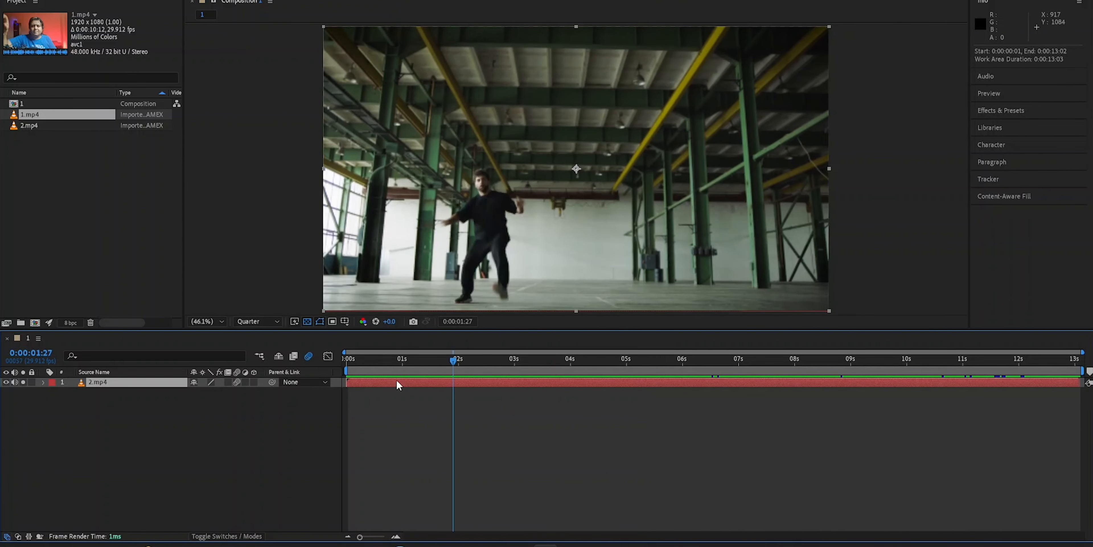
- Add 2.mp4 to the composition a second time, then undo the addition
{"action": "left_click", "coordinate": [29, 125]}
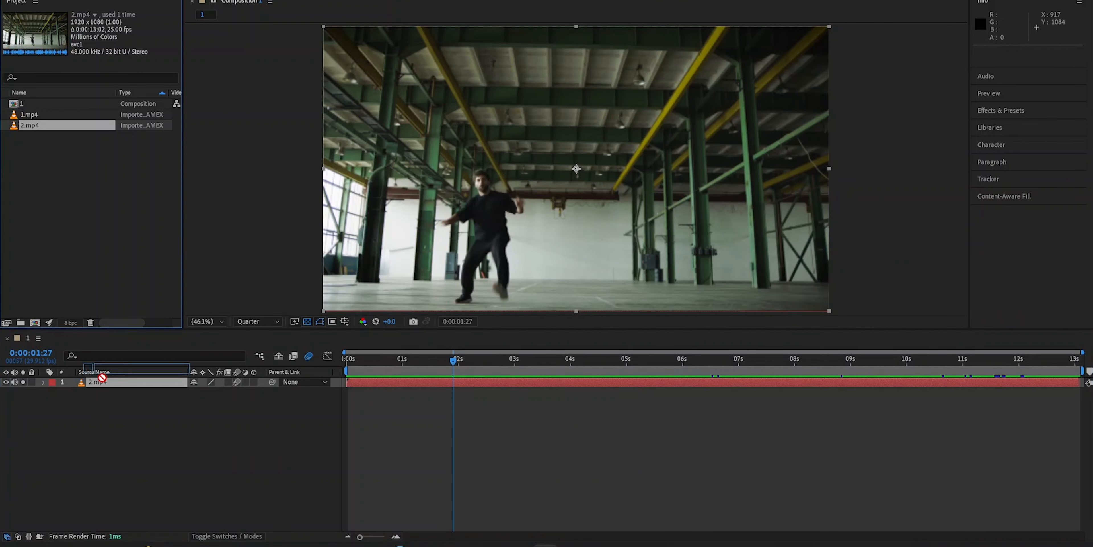
{"action": "left_click_drag", "start_coordinate": [29, 125], "coordinate": [110, 444]}
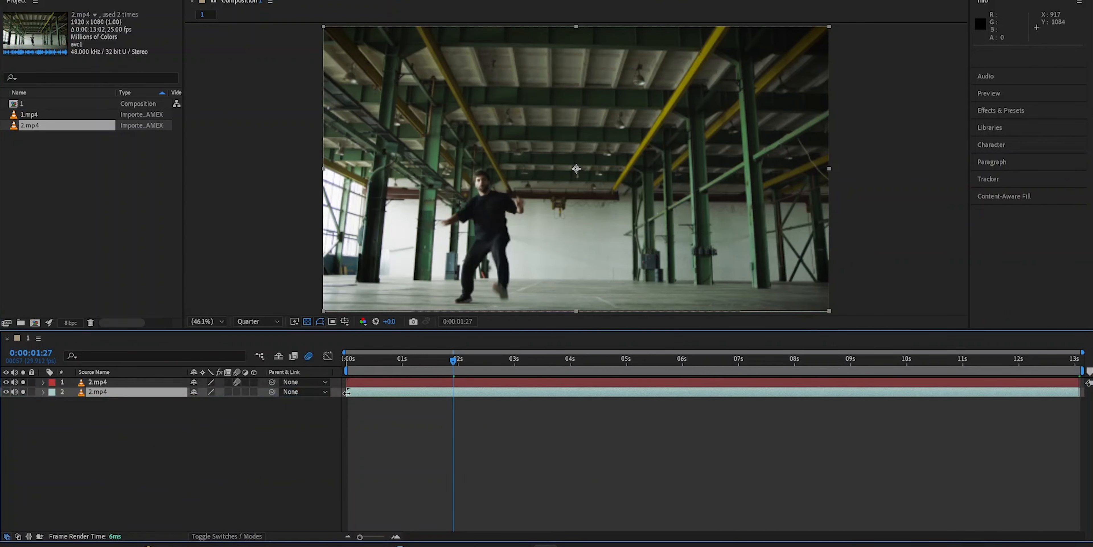
{"action": "left_click", "coordinate": [359, 536]}
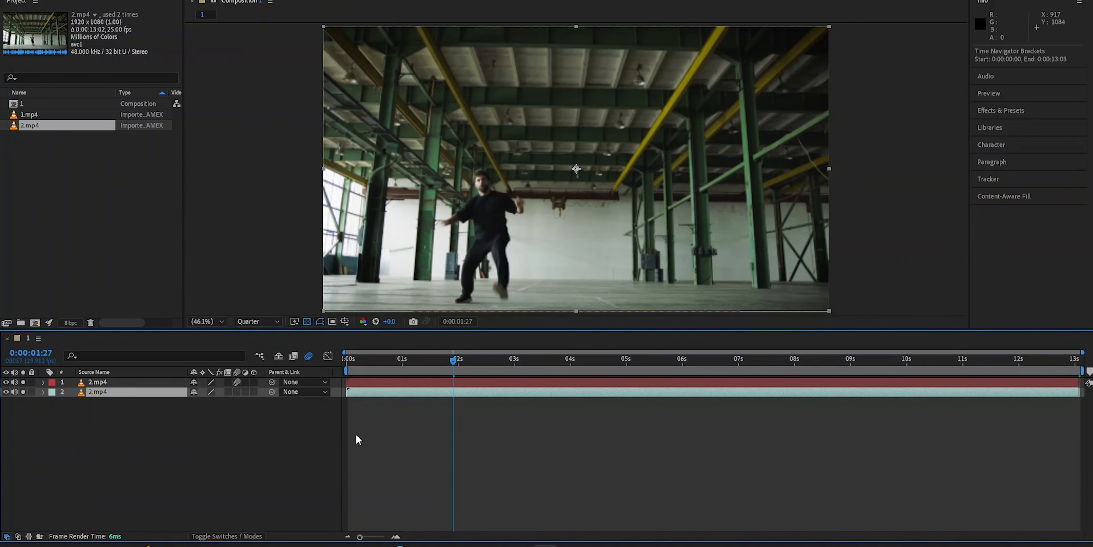
{"action": "key", "text": "ctrl+z"}
- Add 1.mp4 to the composition as a layer beneath 2.mp4
{"action": "left_click_drag", "start_coordinate": [31, 116], "coordinate": [117, 414]}
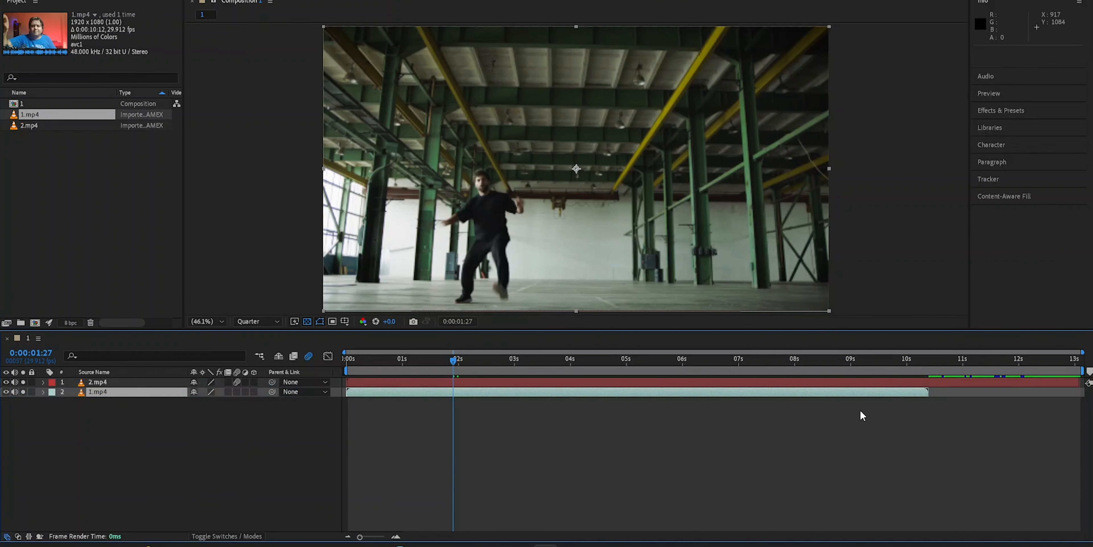
{"action": "left_click_drag", "start_coordinate": [459, 360], "coordinate": [860, 396]}
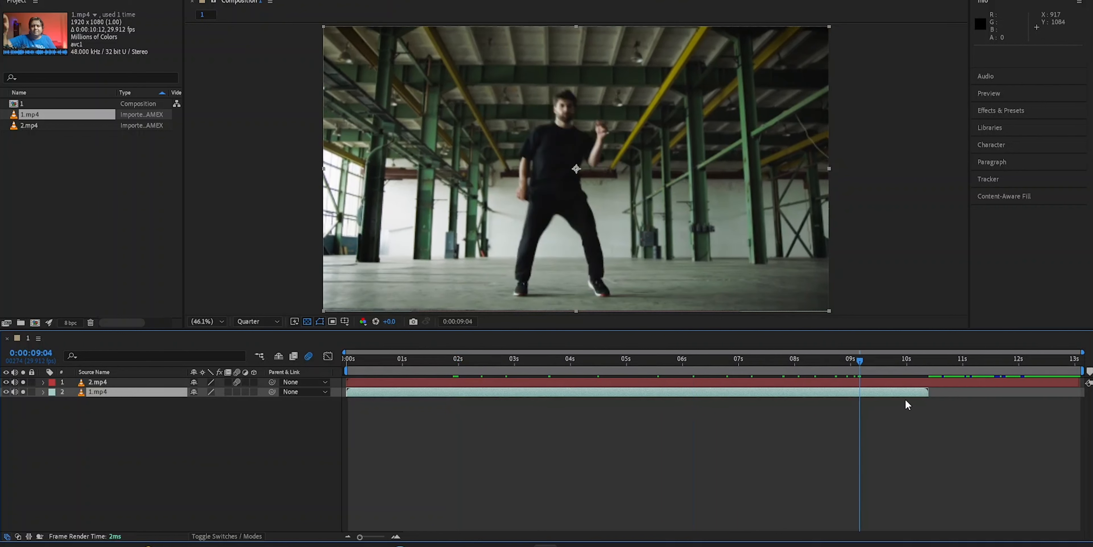
- Move the 1.mp4 layer above 2.mp4 in the layer stack
{"action": "left_click_drag", "start_coordinate": [97, 394], "coordinate": [99, 381]}
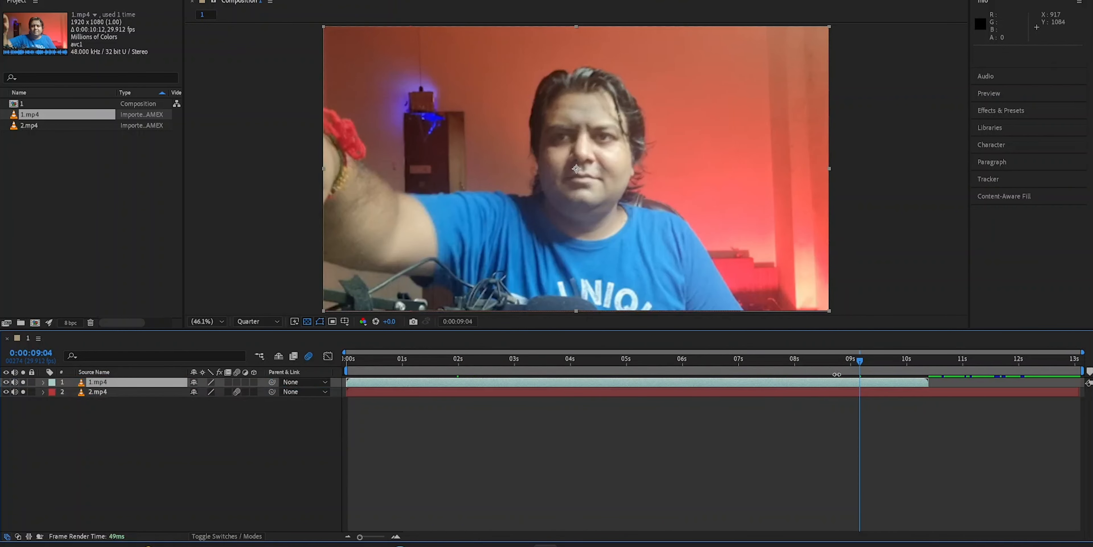
{"action": "left_click_drag", "start_coordinate": [861, 358], "coordinate": [998, 367]}
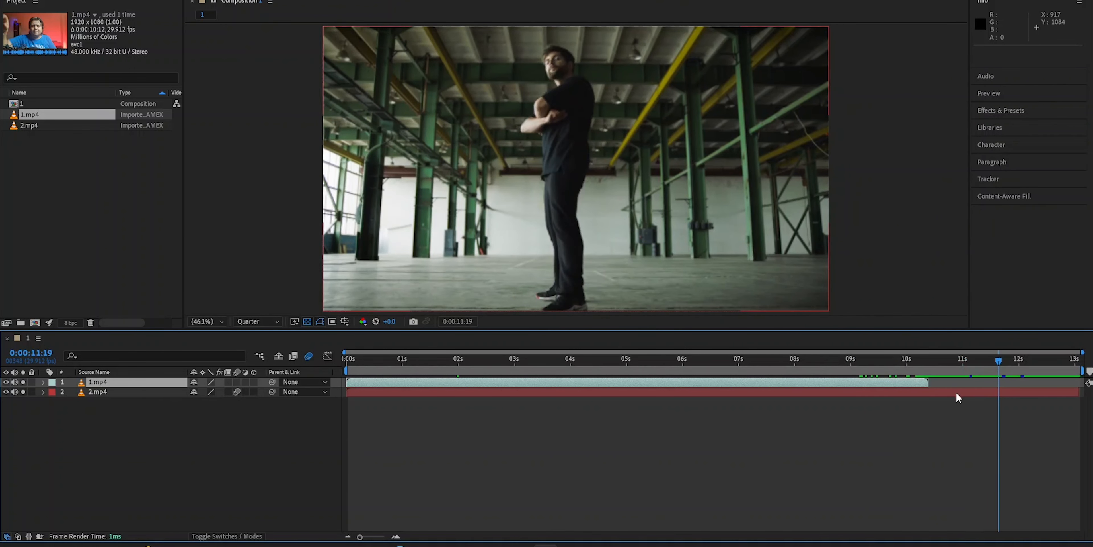
- Slide the 1.mp4 layer so it starts about 14 frames into the composition
{"action": "mouse_move", "coordinate": [842, 384]}
{"action": "left_mouse_down"}
{"action": "mouse_move", "coordinate": [939, 386]}
{"action": "mouse_move", "coordinate": [850, 382]}
{"action": "mouse_move", "coordinate": [908, 383]}
{"action": "mouse_move", "coordinate": [864, 382]}
{"action": "left_mouse_up"}
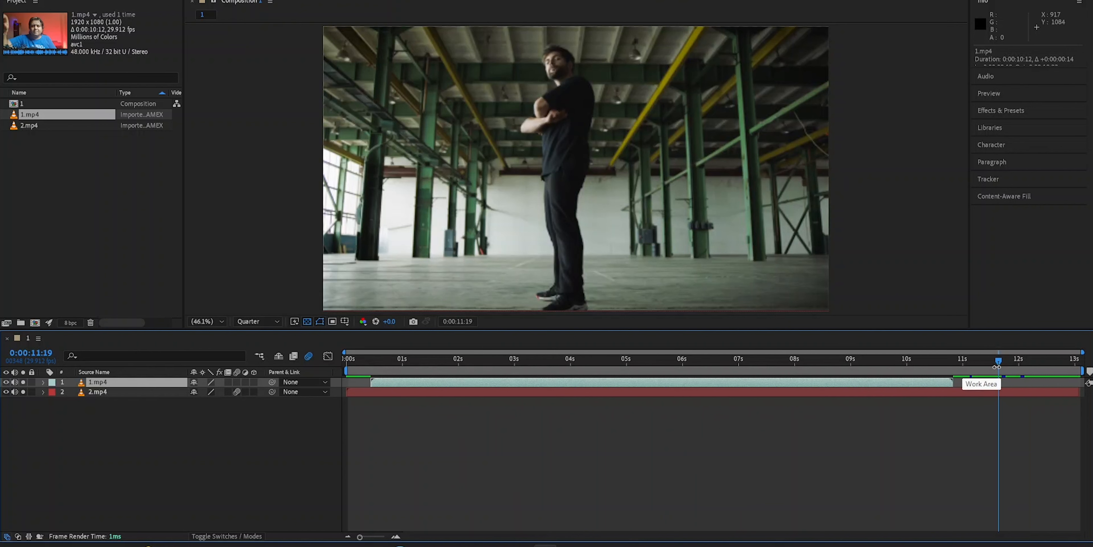
{"action": "left_click_drag", "start_coordinate": [999, 362], "coordinate": [562, 365]}
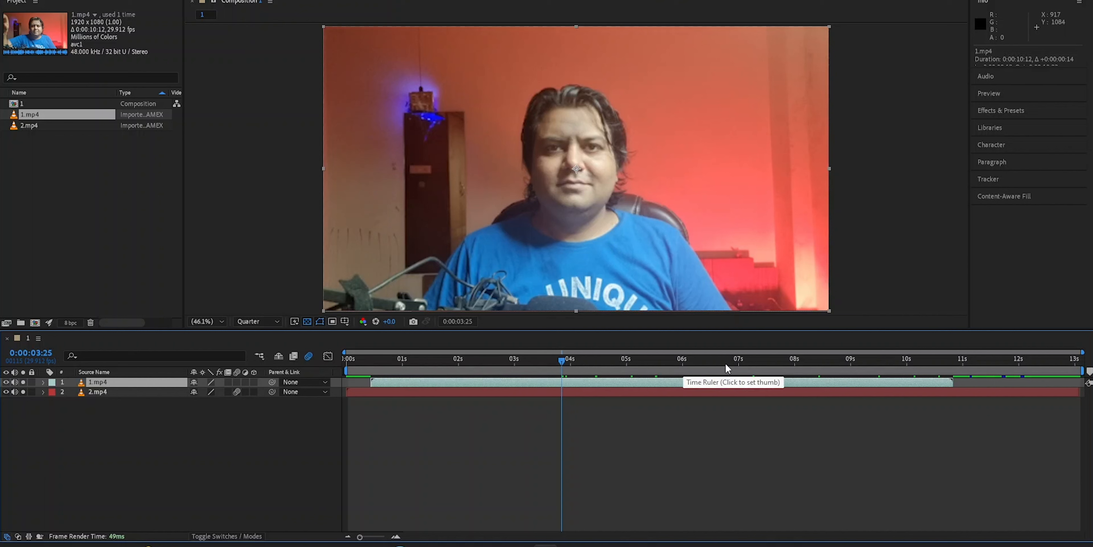
- Open the Composition Settings dialog and close it with OK
{"action": "left_click_drag", "start_coordinate": [359, 536], "coordinate": [384, 537]}
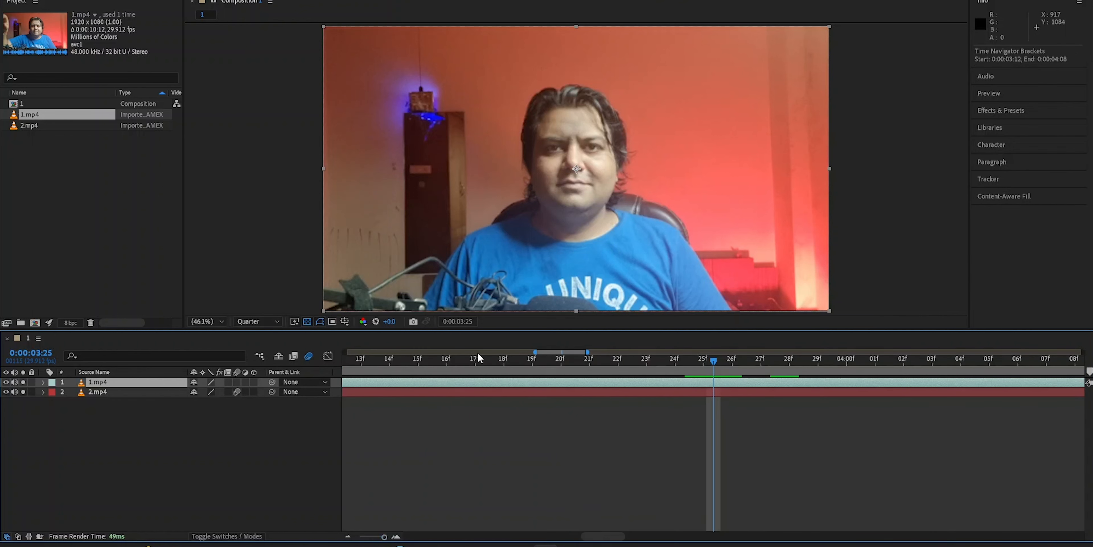
{"action": "left_click", "coordinate": [58, 0]}
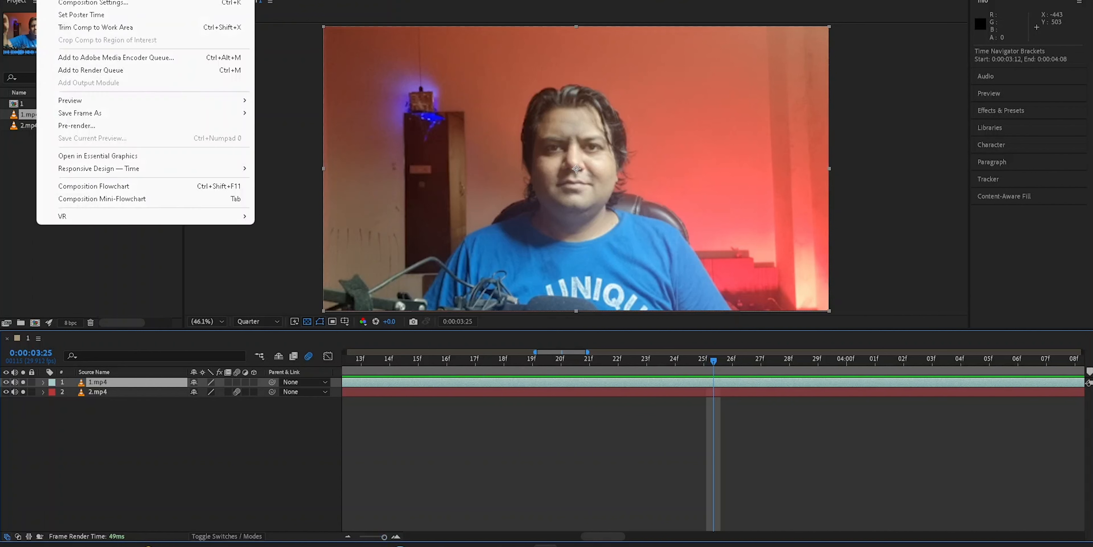
{"action": "left_click", "coordinate": [75, 4]}
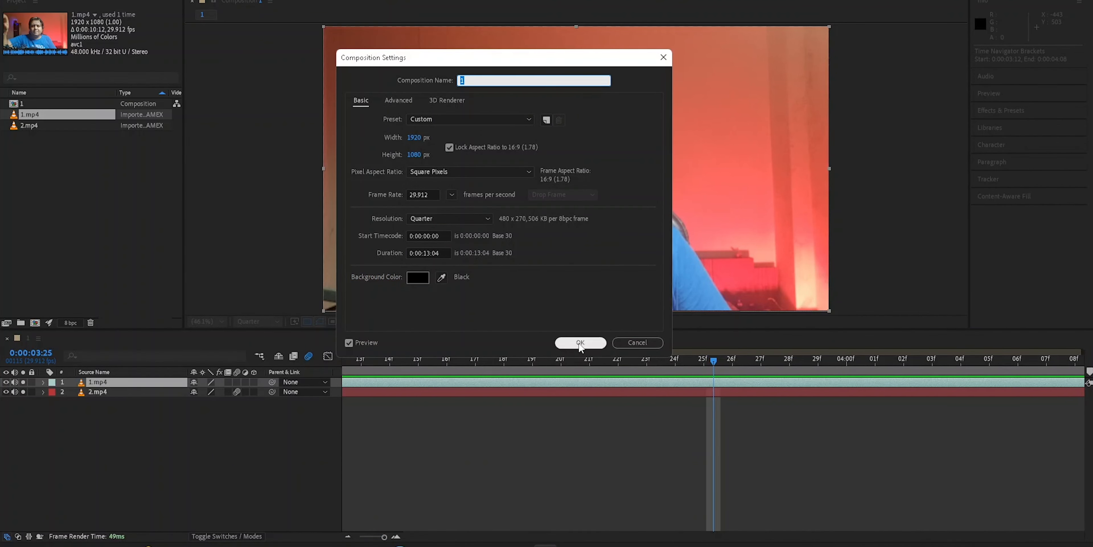
{"action": "left_click", "coordinate": [625, 345]}
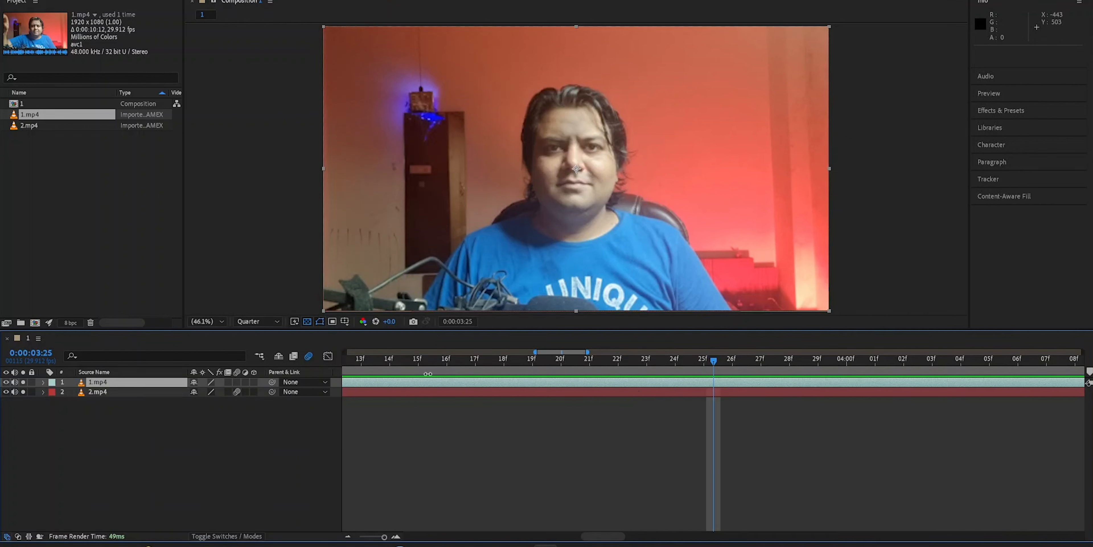
- Send the 1.mp4 layer one level backward, below 2.mp4
{"action": "left_click_drag", "start_coordinate": [383, 537], "coordinate": [352, 540]}
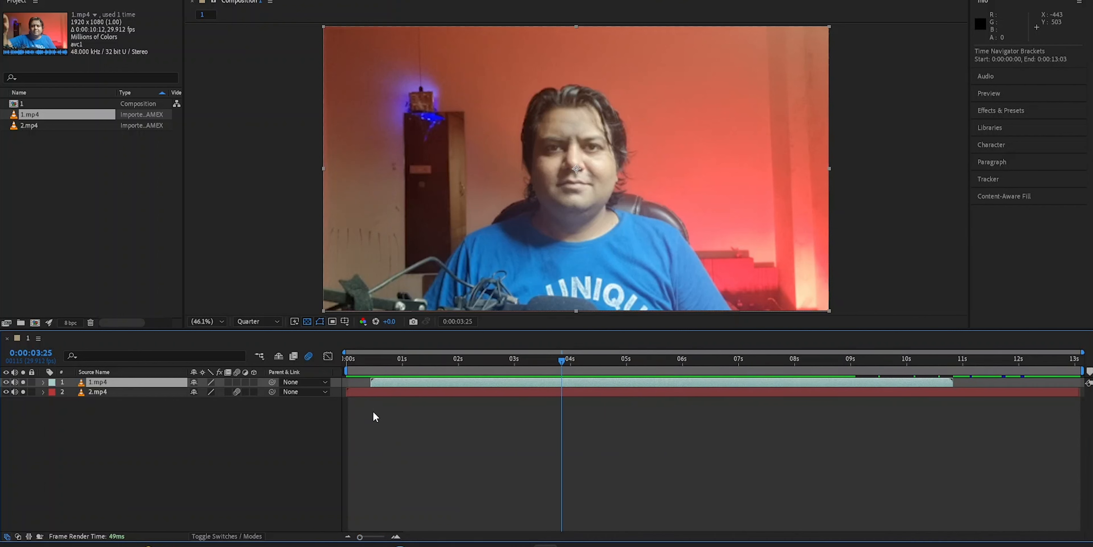
{"action": "left_click", "coordinate": [396, 537]}
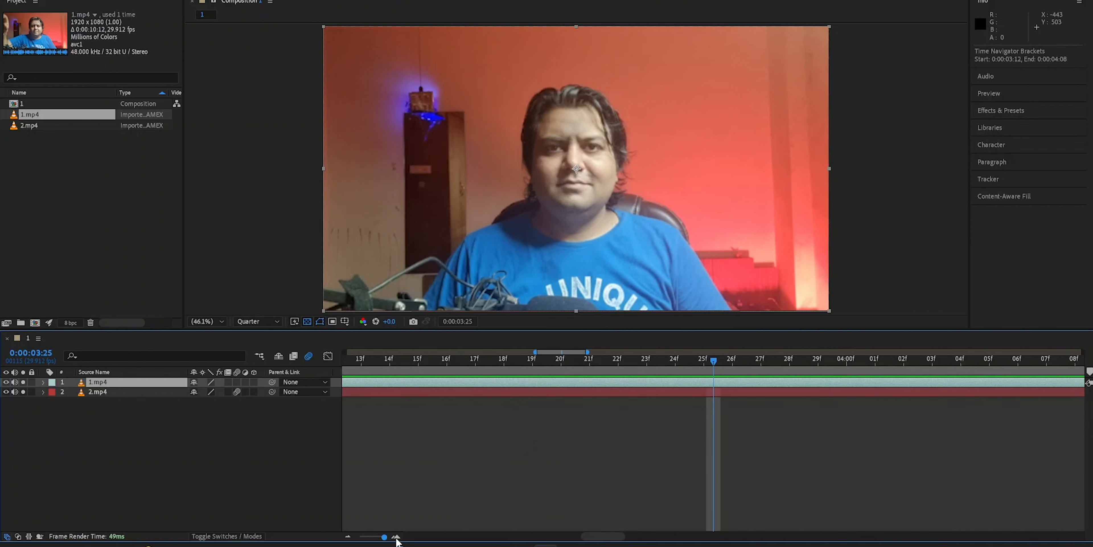
{"action": "left_click_drag", "start_coordinate": [384, 537], "coordinate": [355, 540]}
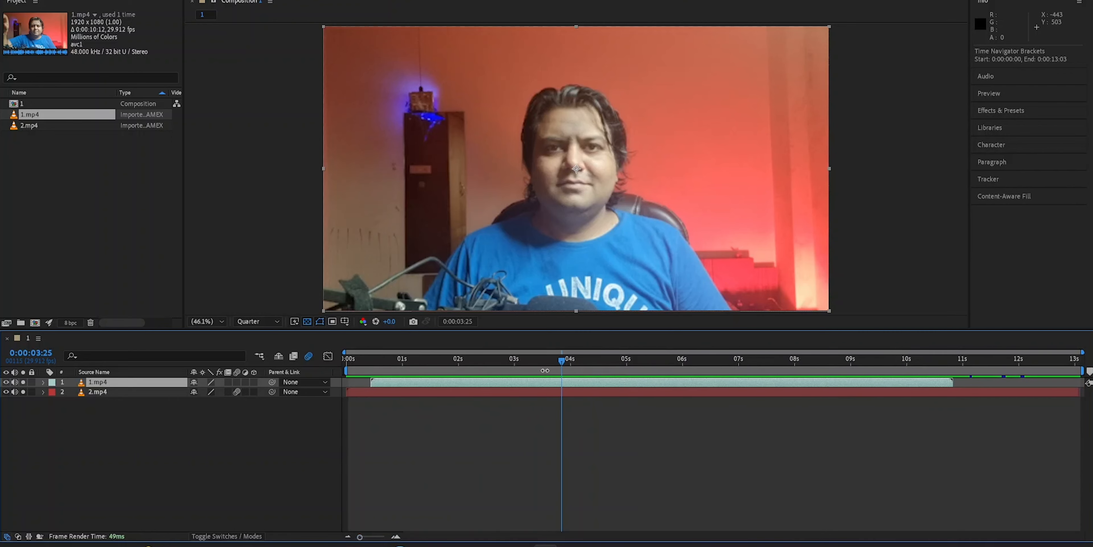
{"action": "left_click_drag", "start_coordinate": [561, 363], "coordinate": [823, 361]}
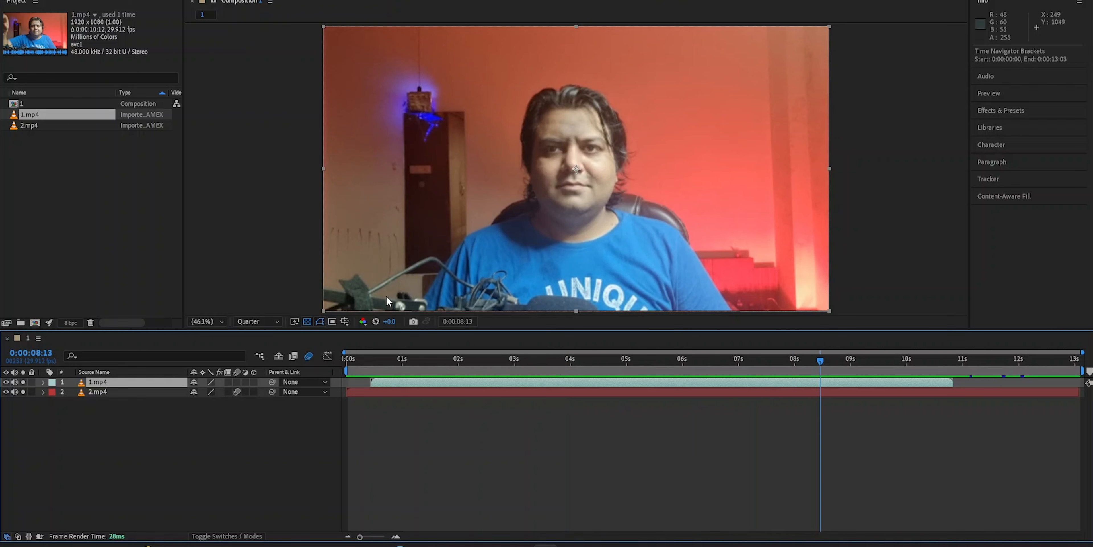
{"action": "key", "text": "ctrl+["}
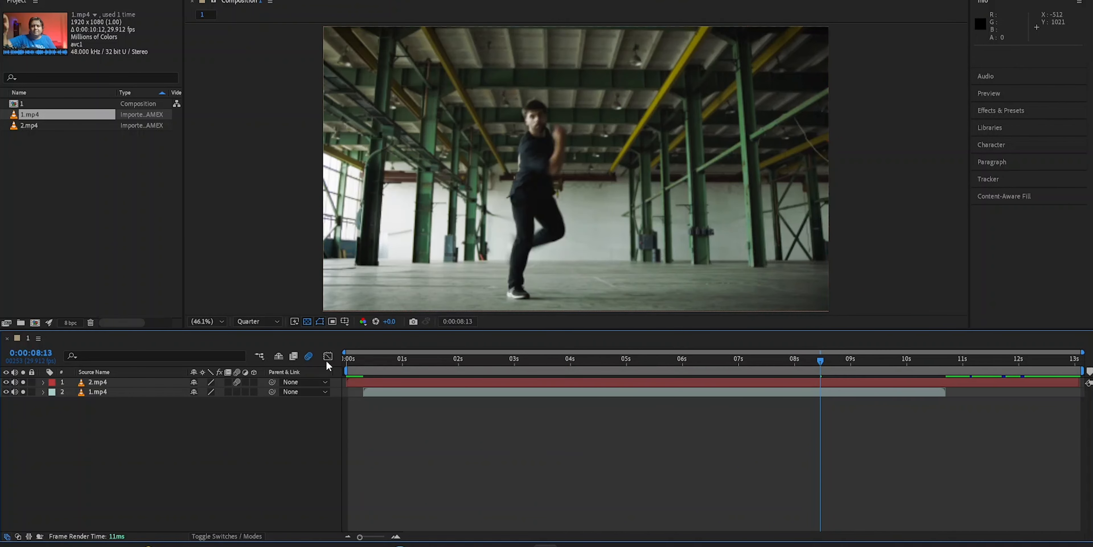